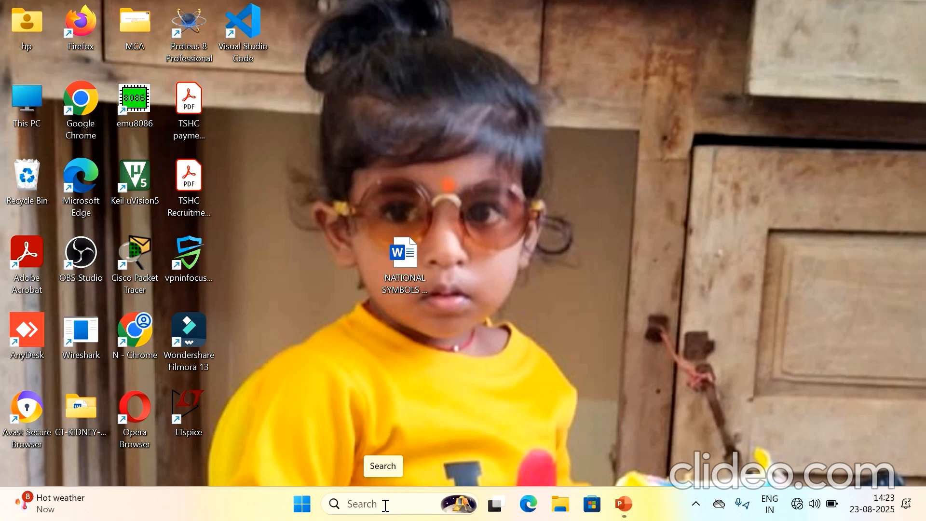
Launch Cisco Packet Tracer and place three PCs in the lower-left area of the logical workspace.
click(386, 505)
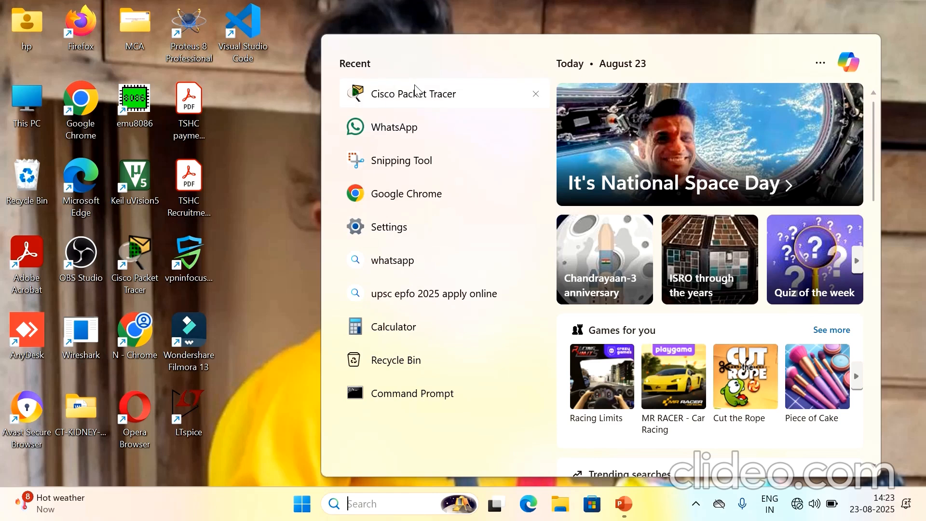
click(416, 108)
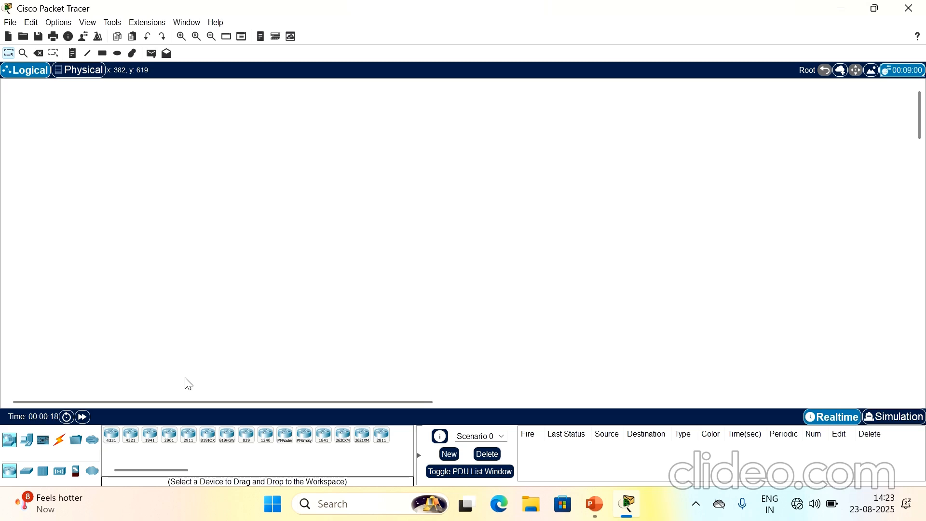
click(26, 441)
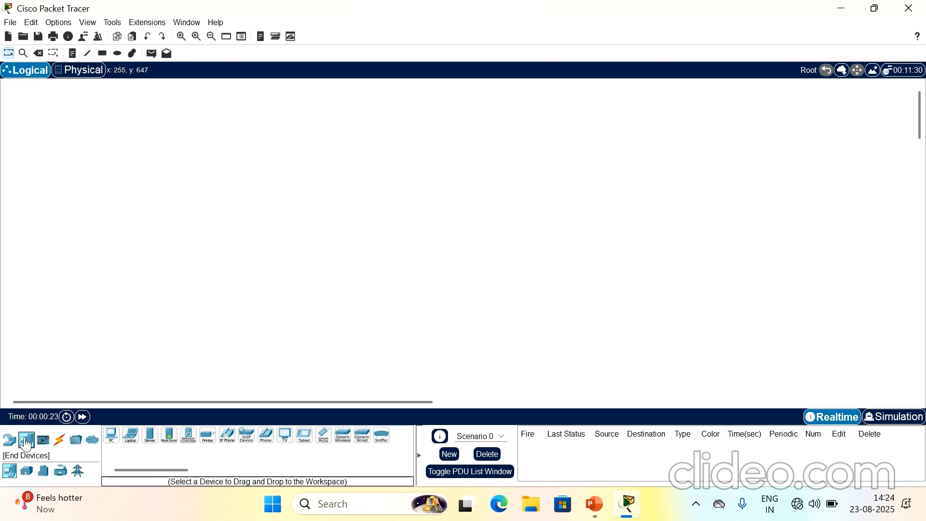
click(112, 443)
click(73, 306)
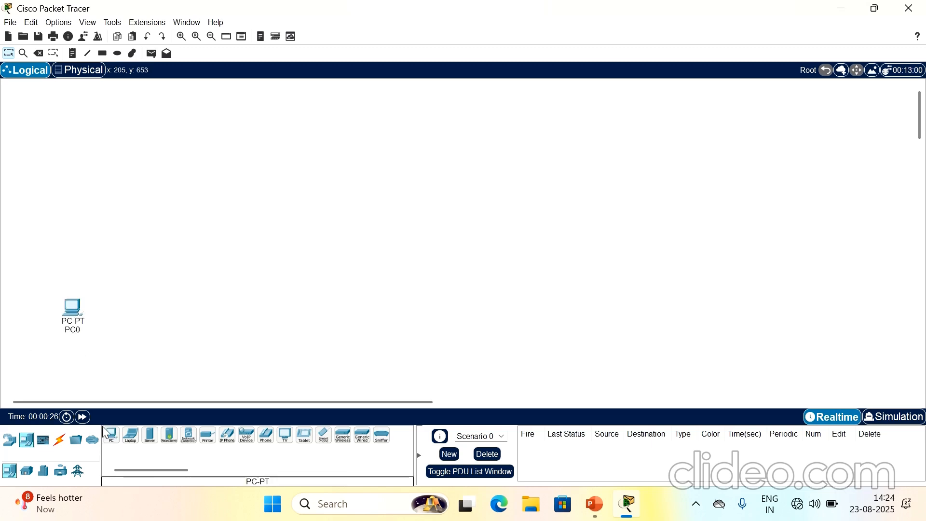
click(111, 437)
click(133, 357)
click(111, 436)
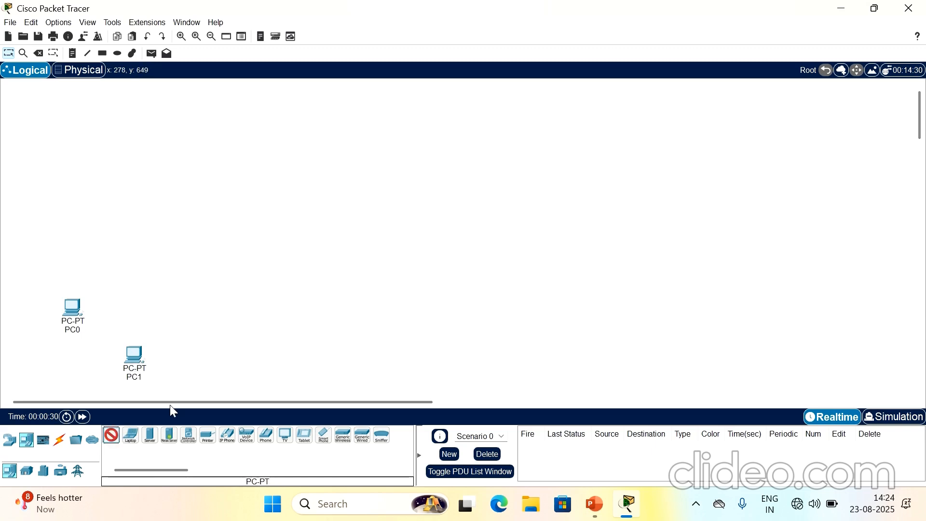
click(210, 358)
Place a fourth PC in the empty workspace above the three existing PCs.
click(111, 436)
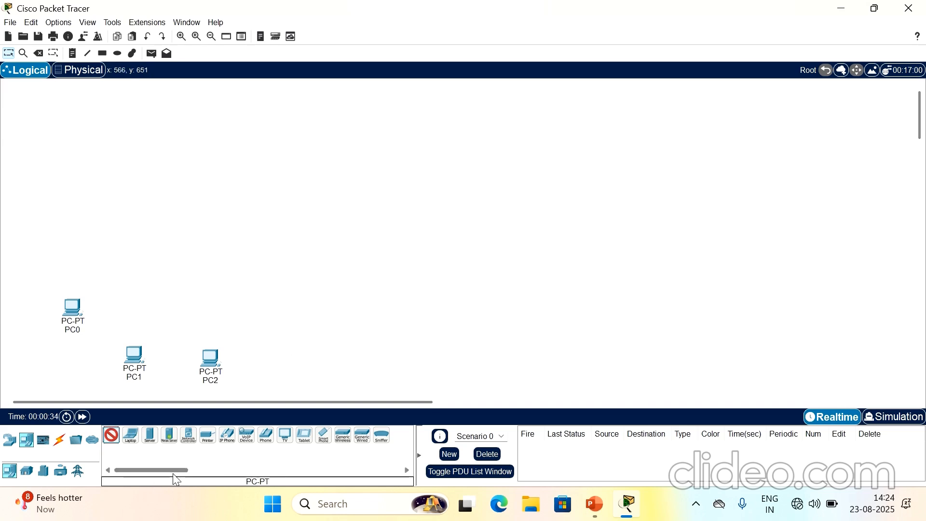
click(10, 440)
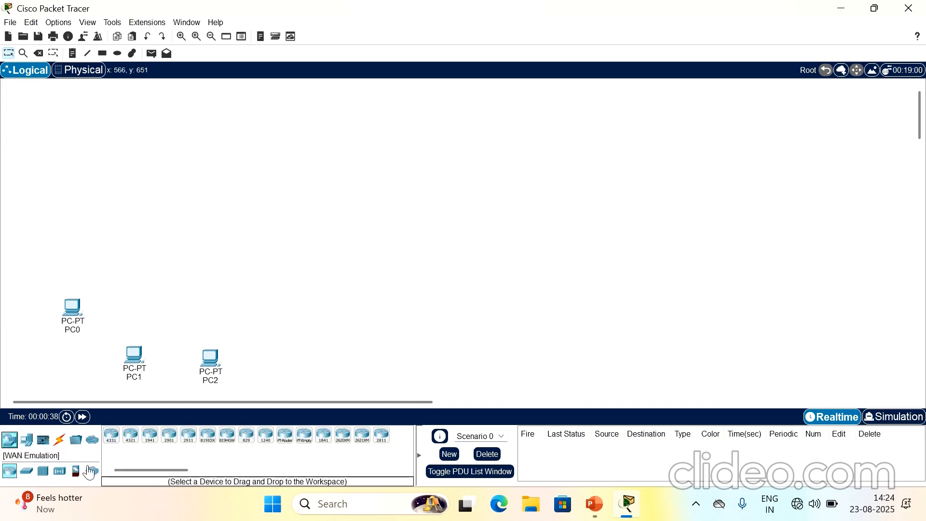
click(33, 471)
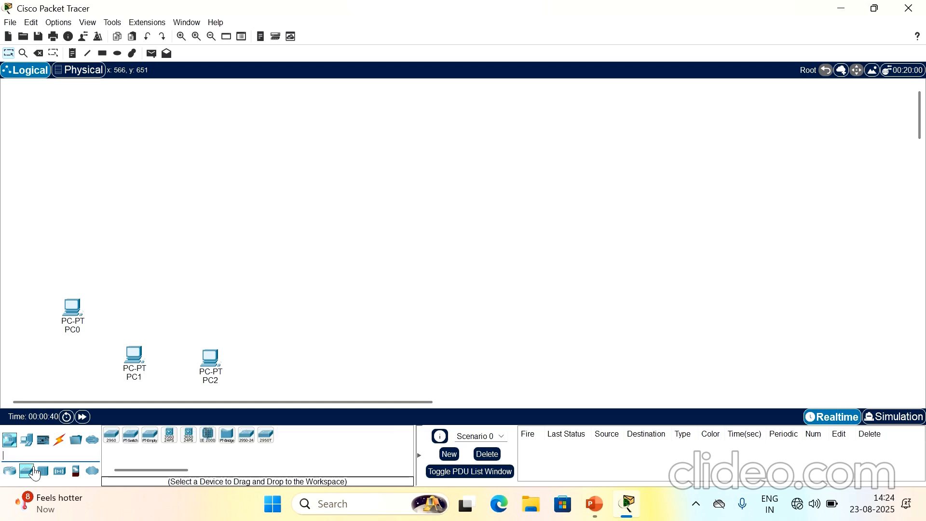
click(158, 206)
Connect PC0 to PC3 using the automatically chosen connection type.
click(60, 441)
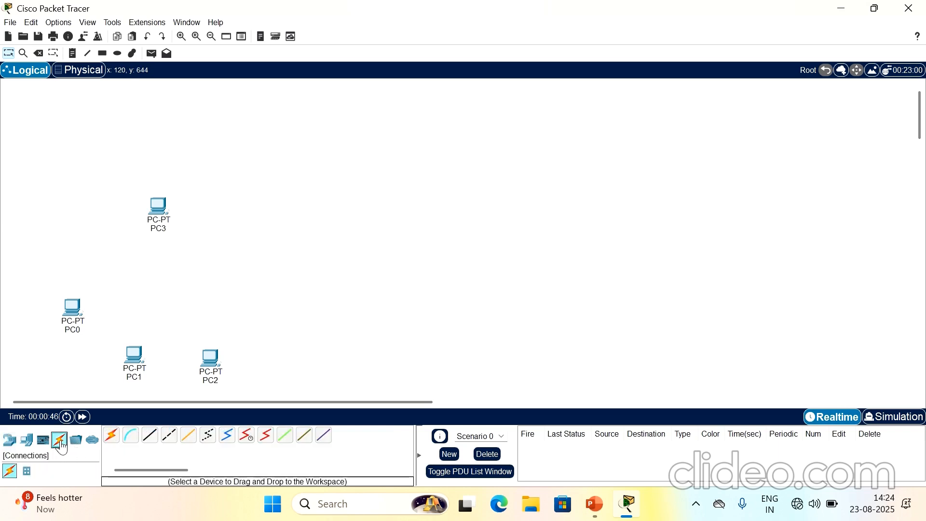
click(112, 440)
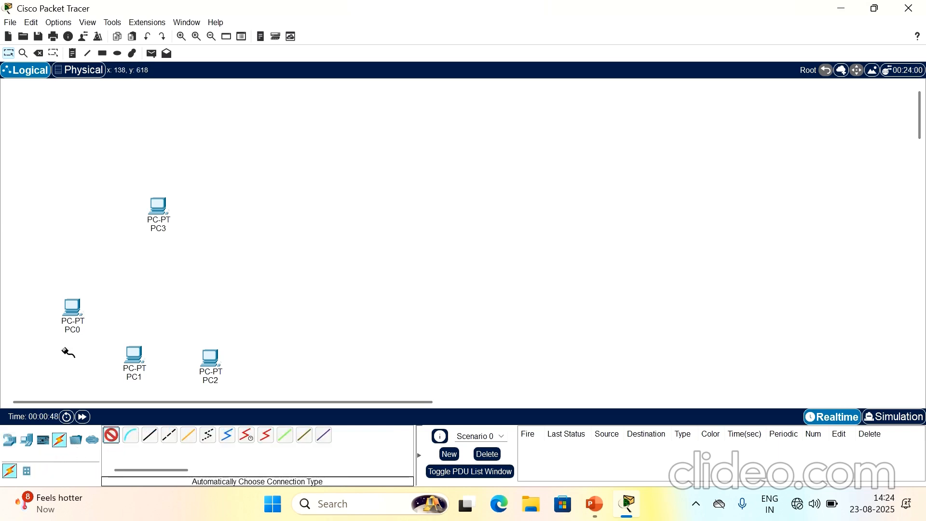
click(72, 311)
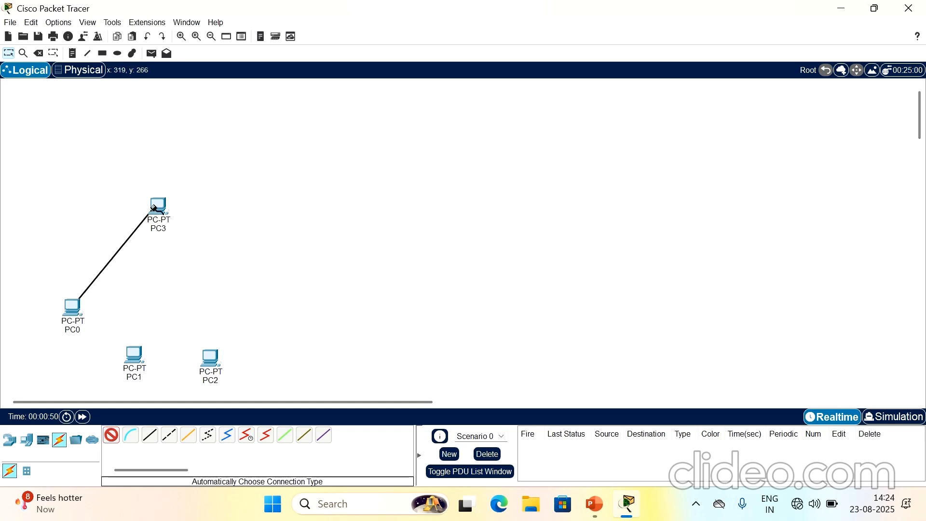
click(159, 207)
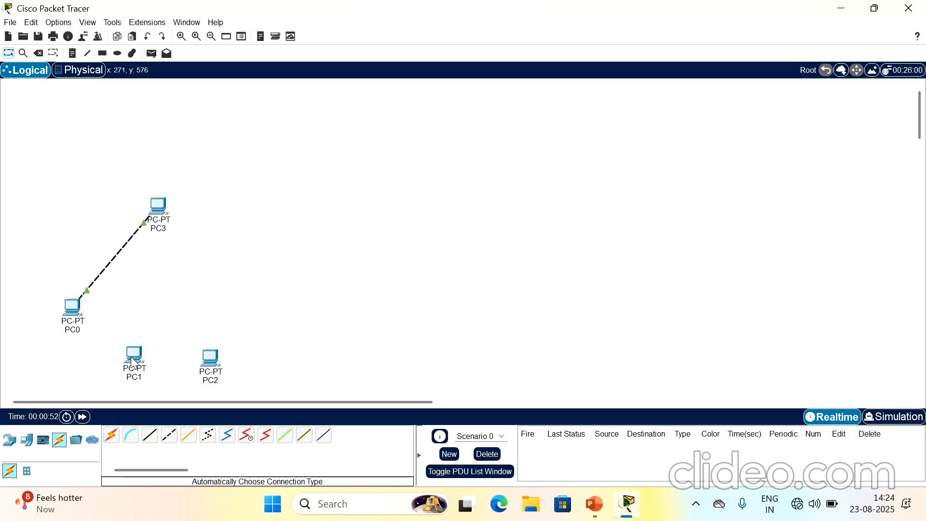
click(111, 439)
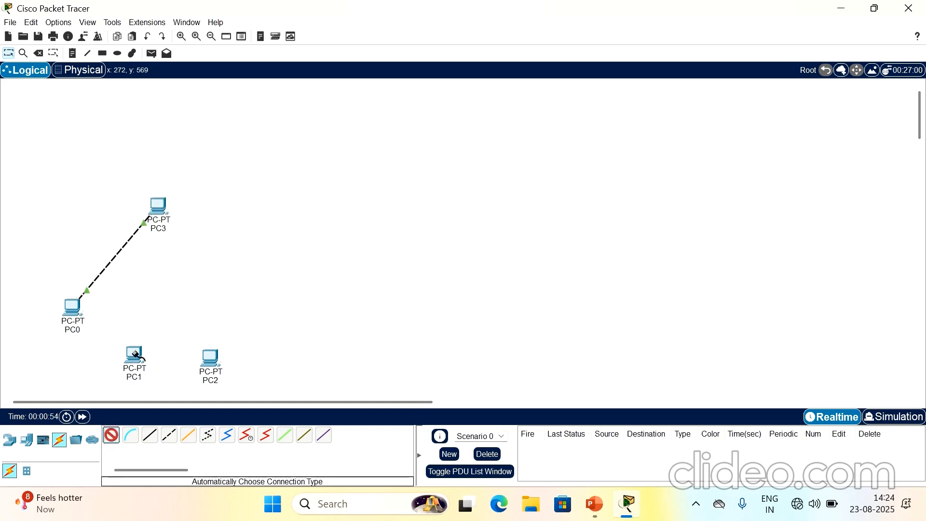
click(137, 357)
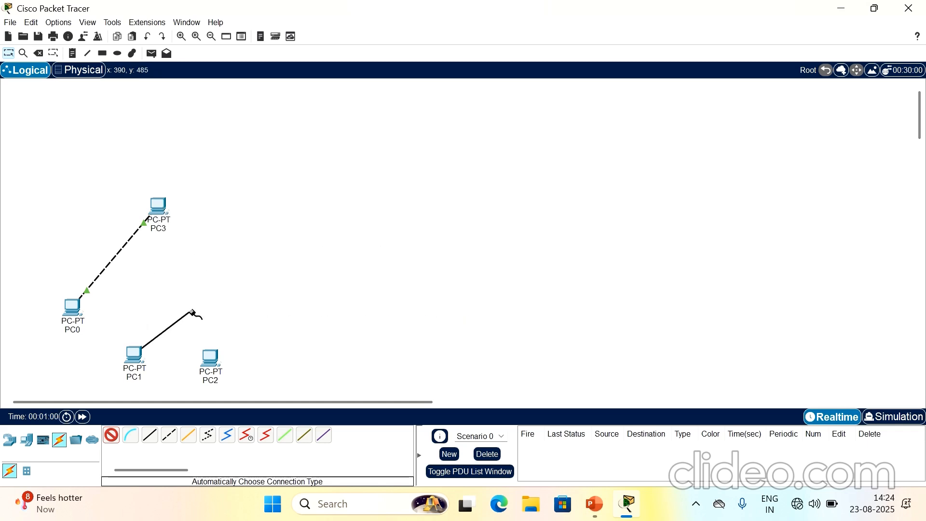
key(Escape)
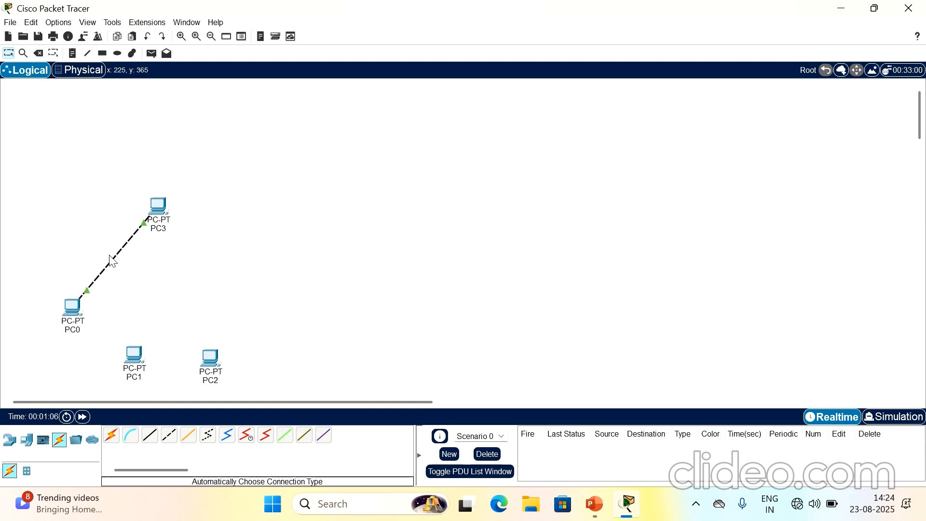
Delete PC3 from the workspace together with its cable.
click(38, 53)
click(160, 211)
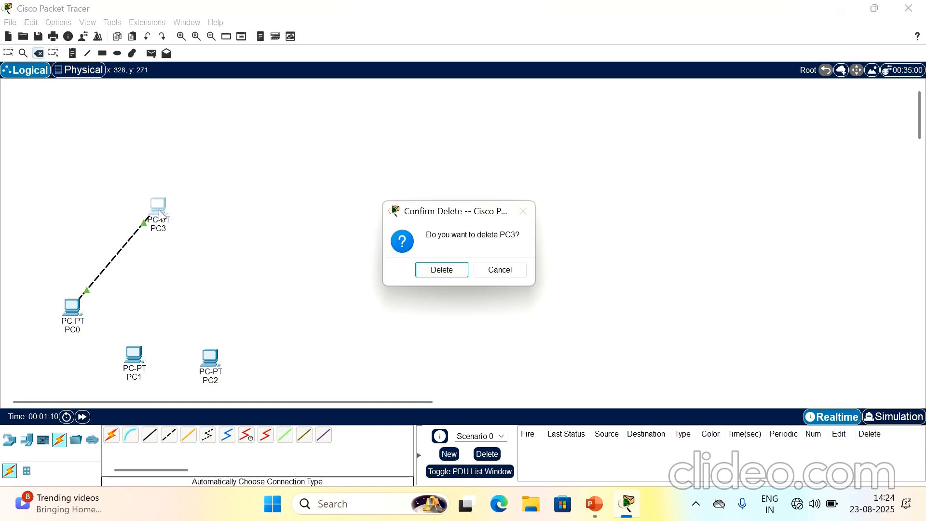
click(437, 269)
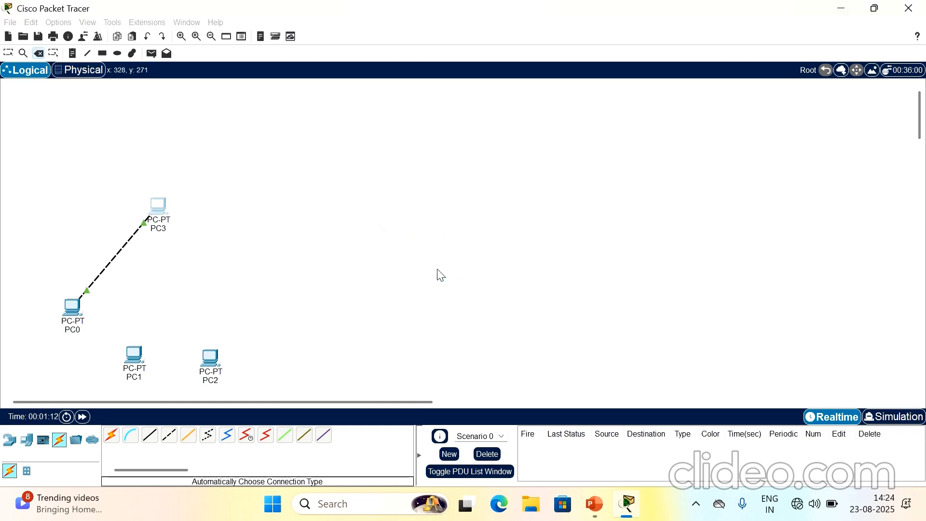
Place a 2960 switch above the three PCs.
click(10, 440)
click(27, 471)
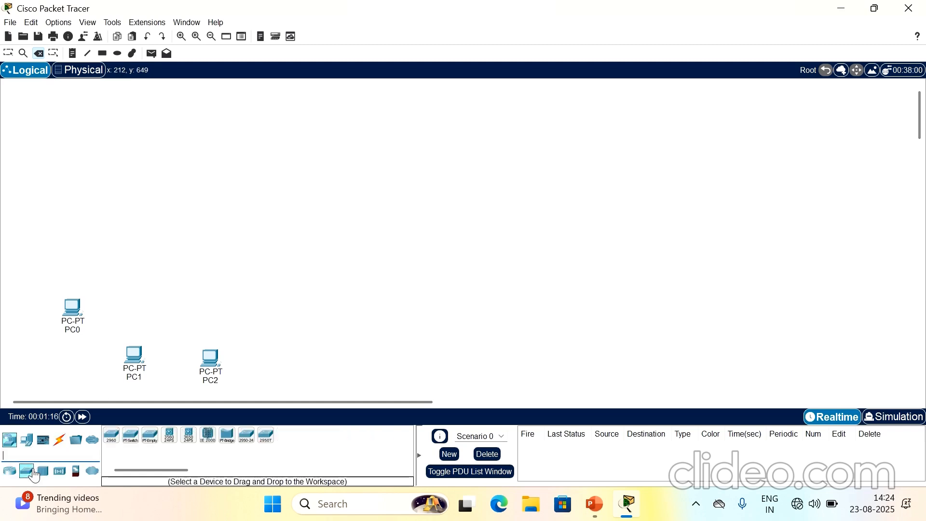
click(113, 437)
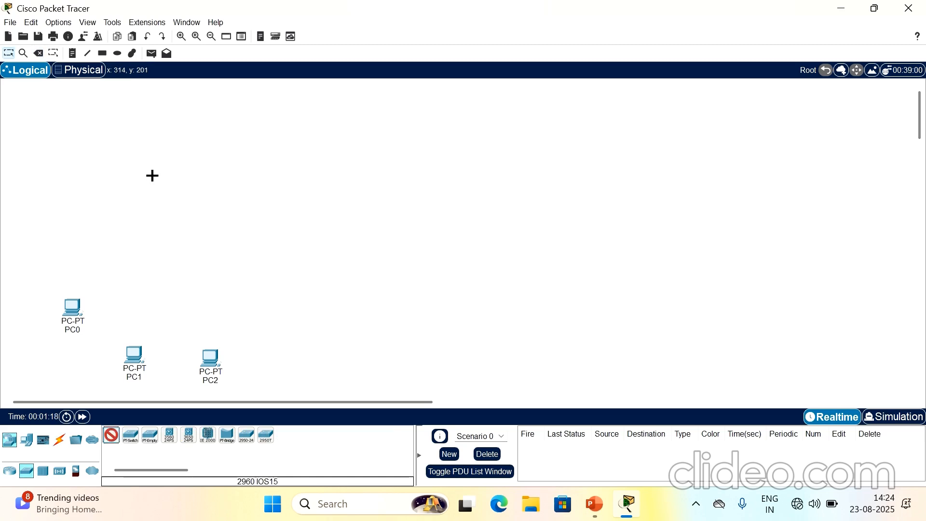
click(154, 195)
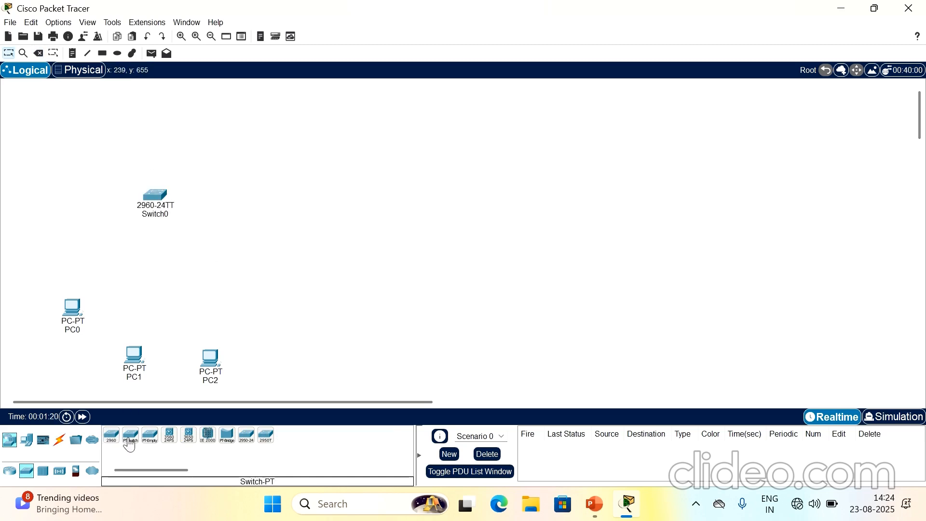
Connect PC0, PC1 and PC2 to Switch0 using automatically chosen connections.
click(59, 440)
click(111, 435)
click(72, 305)
click(151, 193)
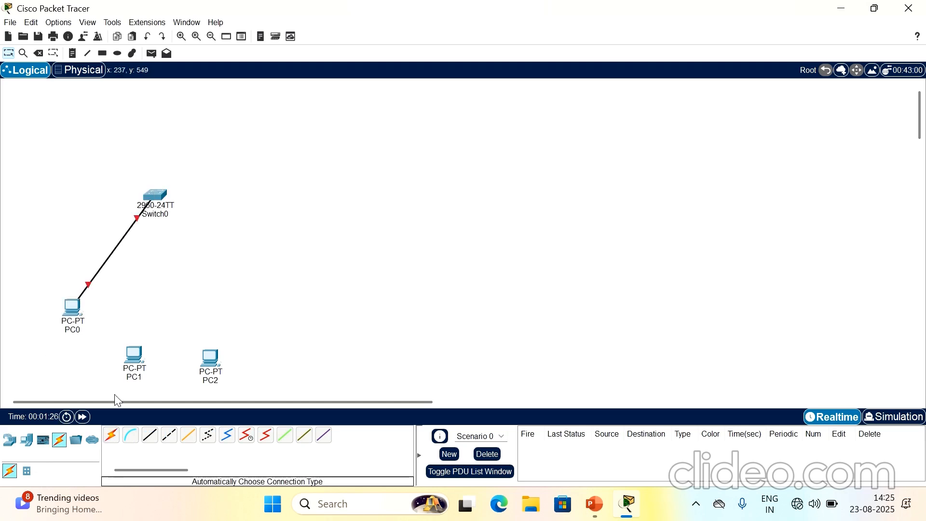
click(115, 439)
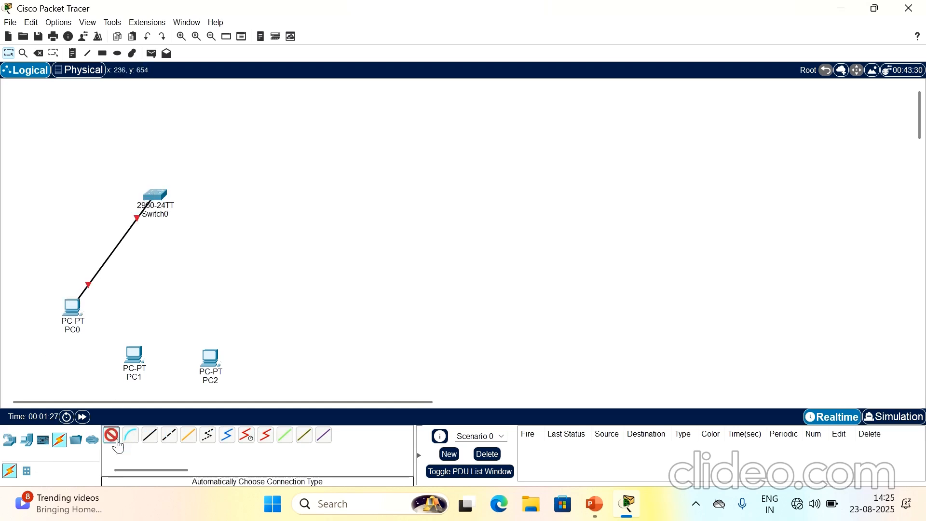
click(136, 354)
click(152, 196)
click(115, 439)
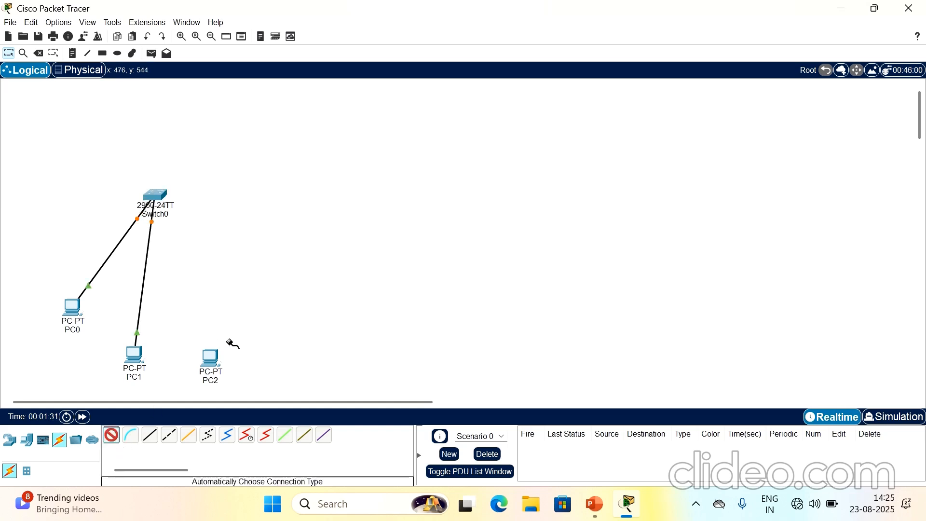
click(212, 359)
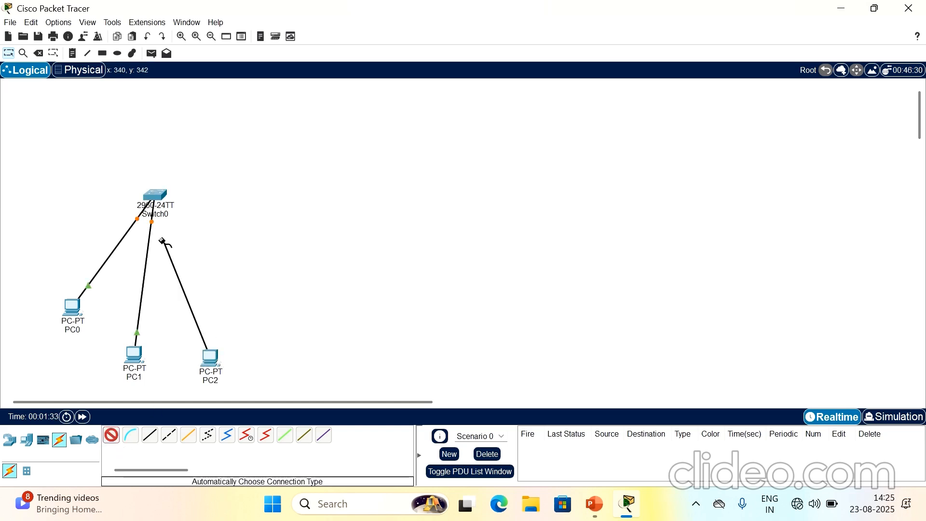
click(157, 195)
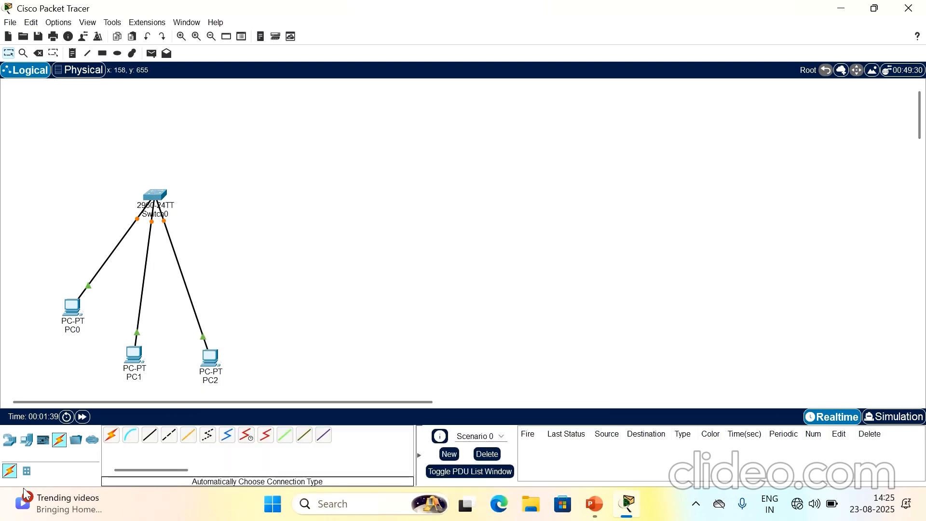
Add a text note reading LAN1 beside Switch0, above PC0.
click(72, 53)
click(45, 183)
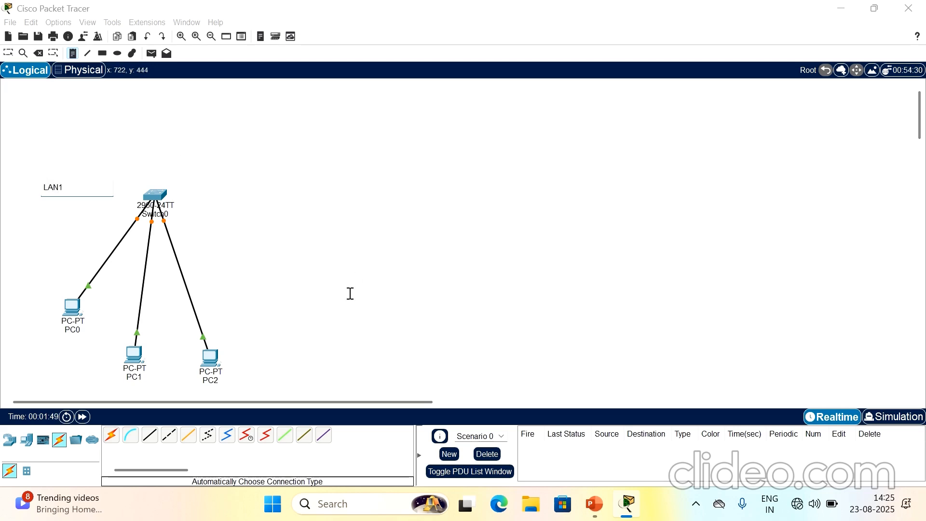
key(Escape)
Place three more PCs for a second network, spaced apart in the empty area beside the LAN1 group.
click(28, 440)
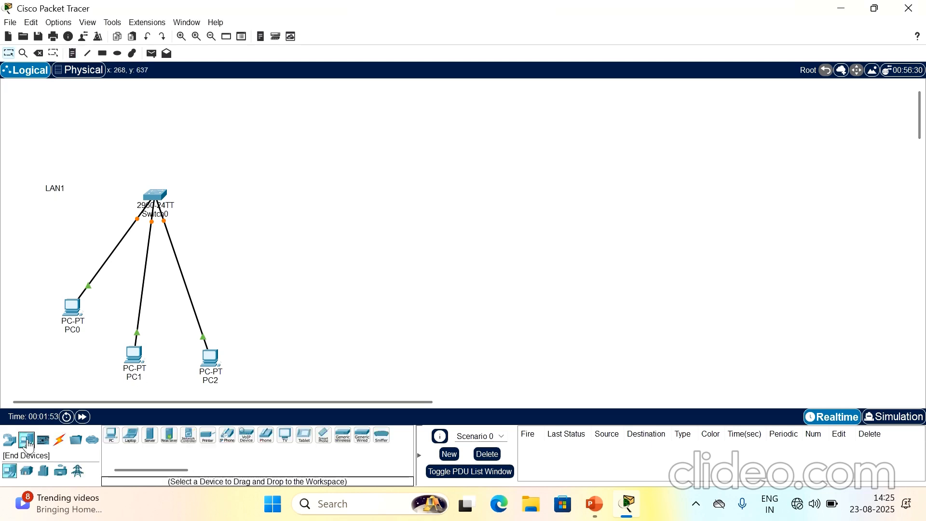
click(112, 435)
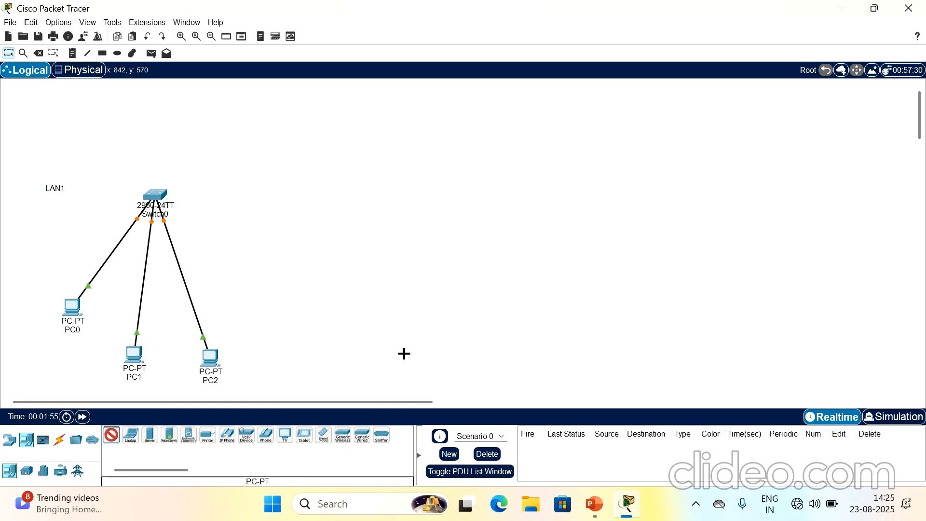
click(383, 327)
click(112, 436)
click(476, 373)
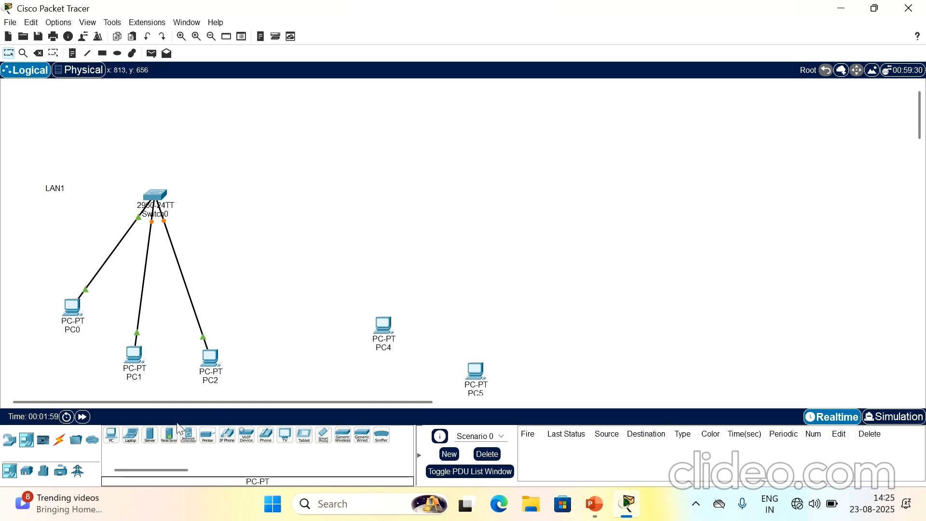
click(112, 436)
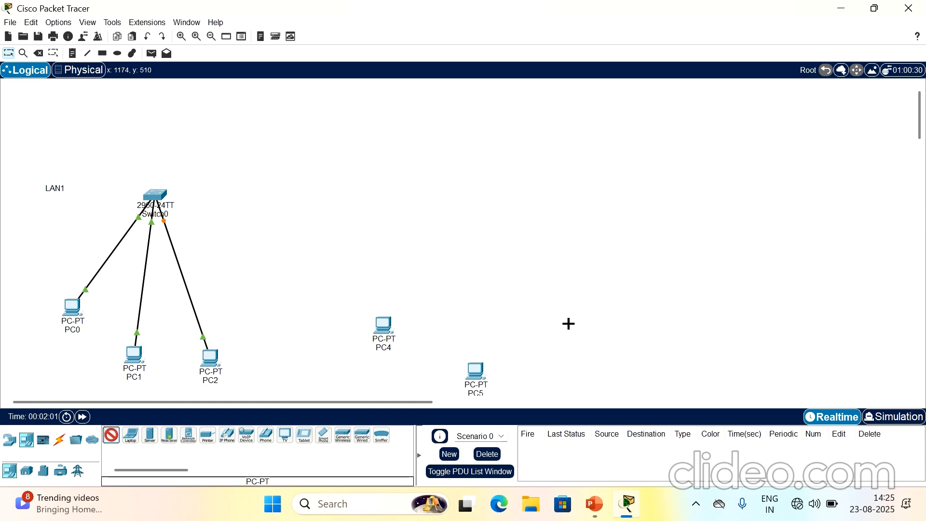
click(571, 317)
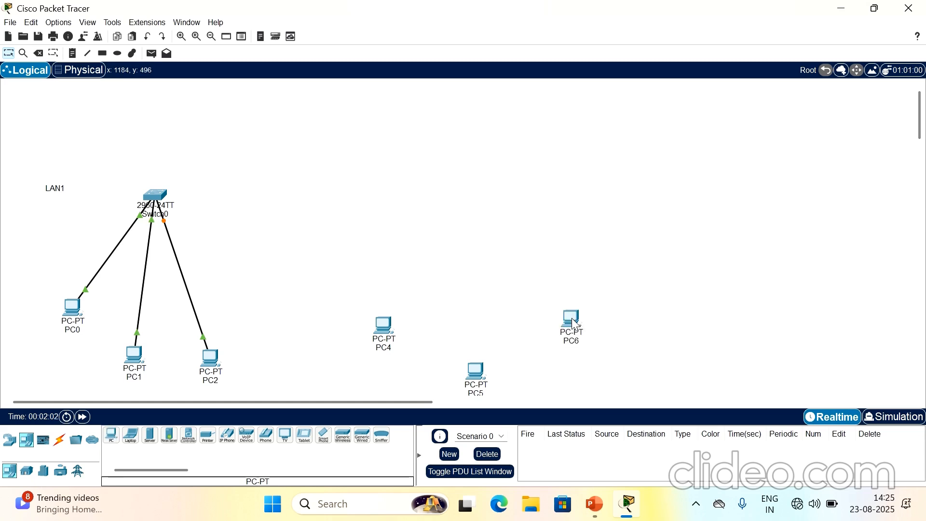
Place a second 2960 switch above PC4, PC5 and PC6.
click(11, 441)
click(27, 471)
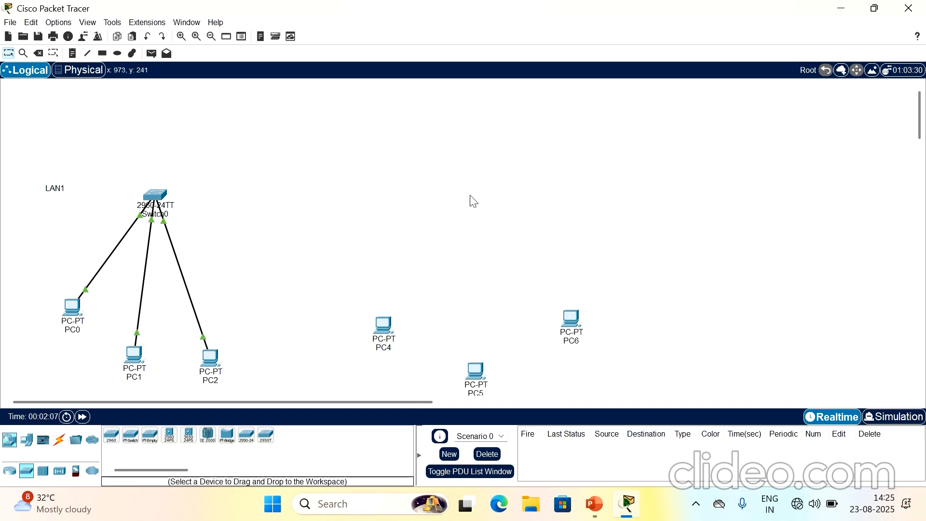
click(111, 434)
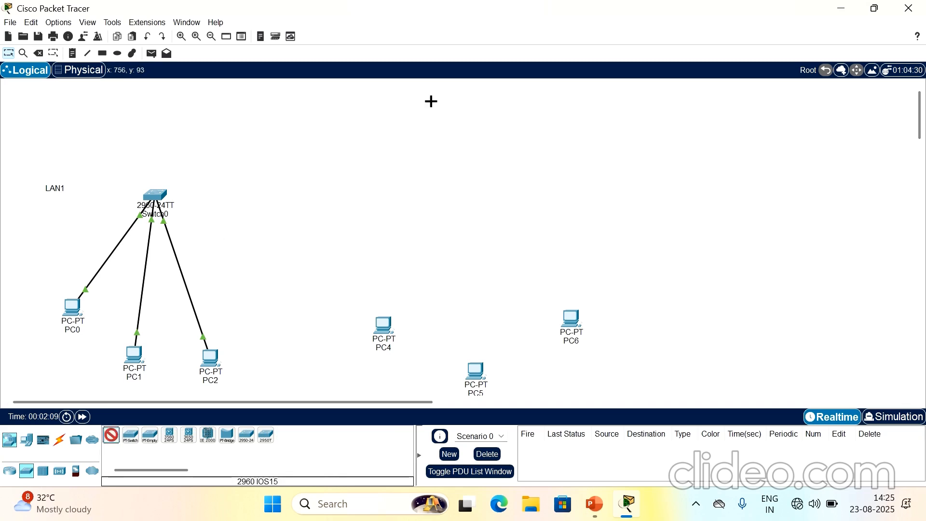
click(483, 193)
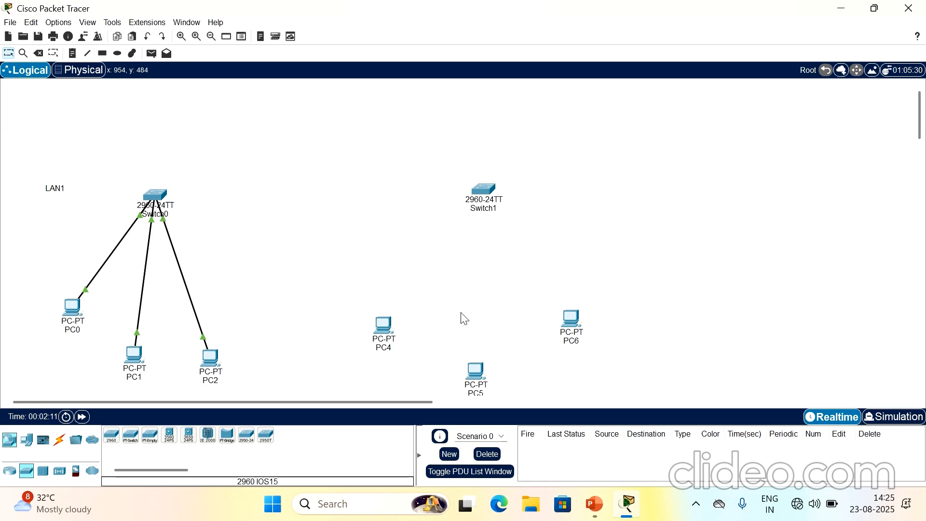
Connect PC4, PC5 and PC6 to Switch1 using automatically chosen connections.
click(59, 440)
click(111, 435)
click(384, 325)
click(484, 189)
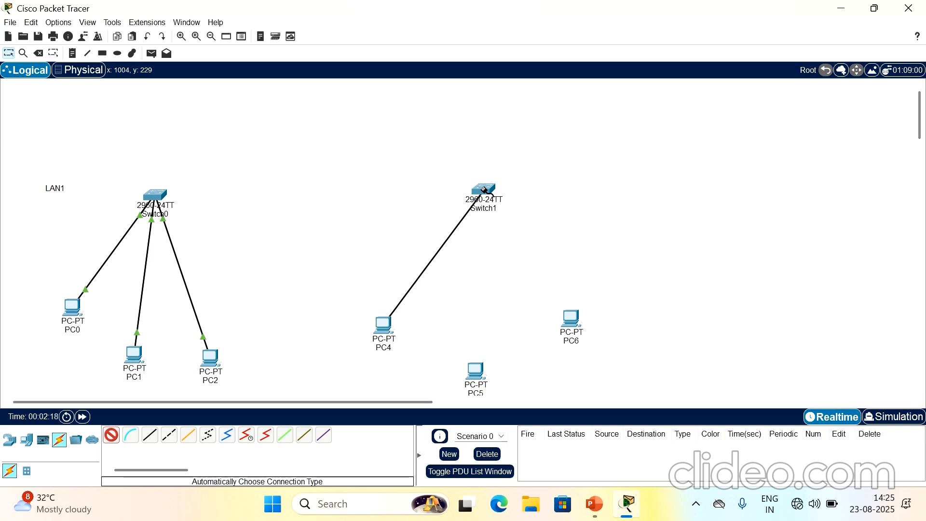
click(111, 435)
click(475, 371)
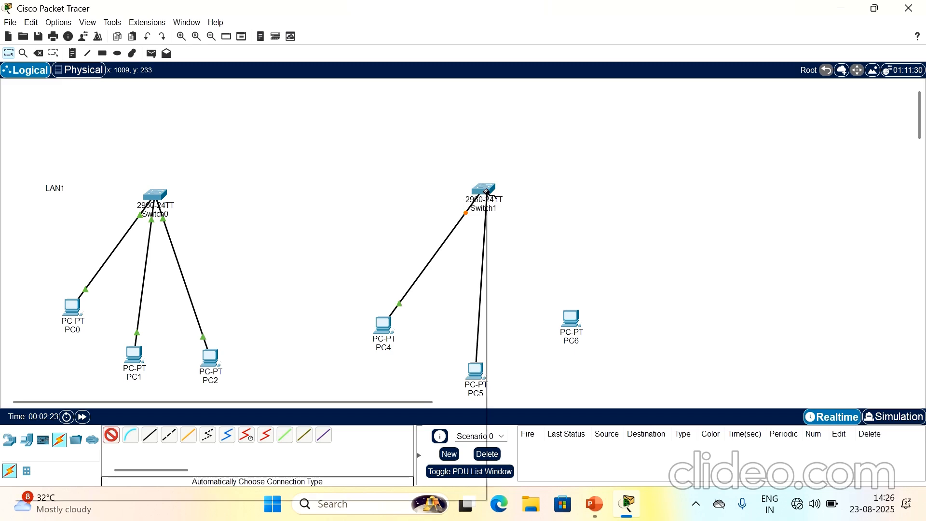
click(486, 191)
click(110, 440)
click(571, 323)
click(490, 192)
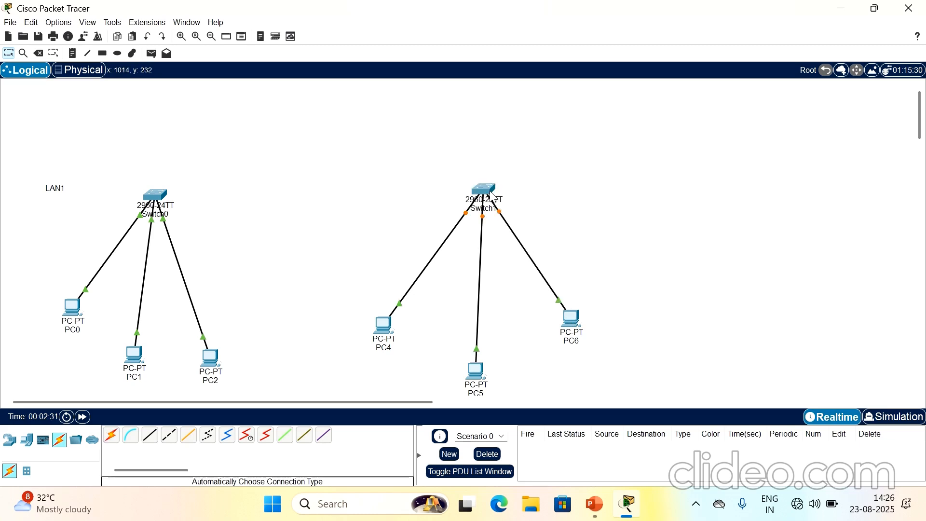
Add a text note reading LAN2 beside Switch1, above PC6.
click(73, 53)
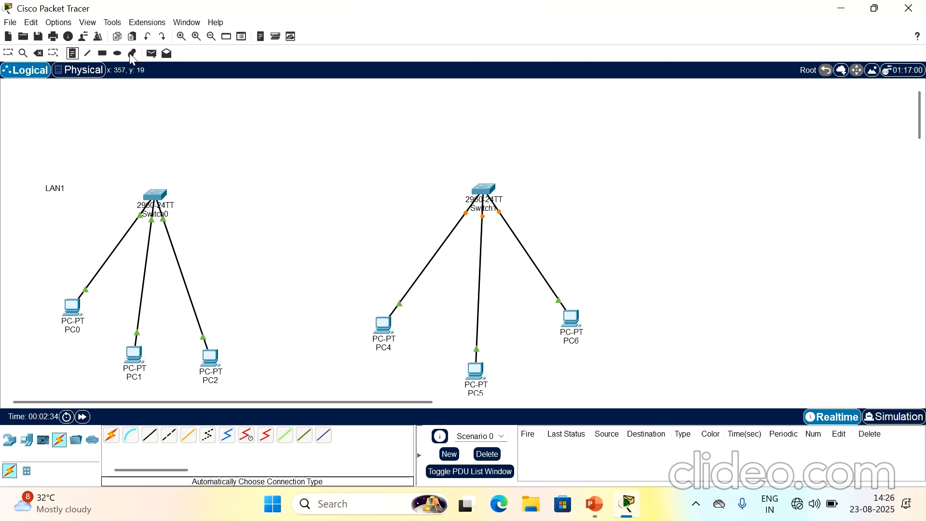
click(580, 210)
text(LAN2)
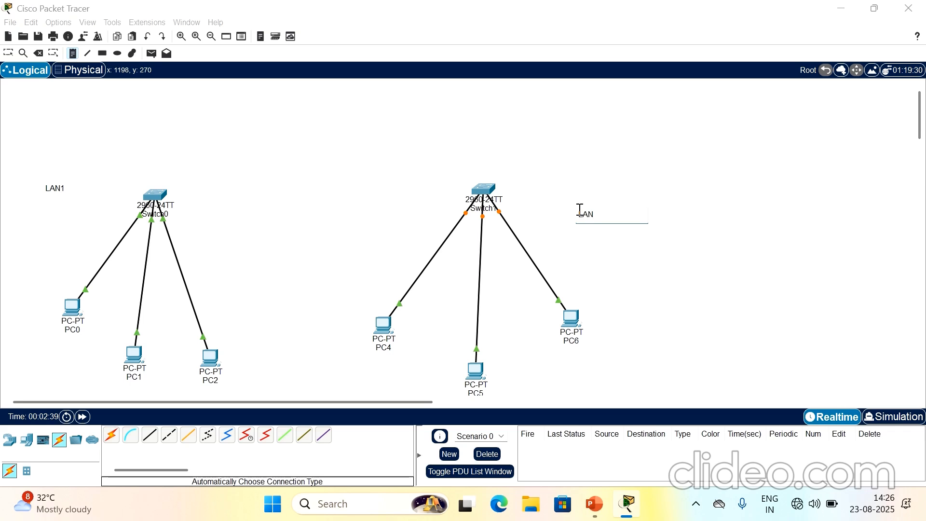
click(621, 312)
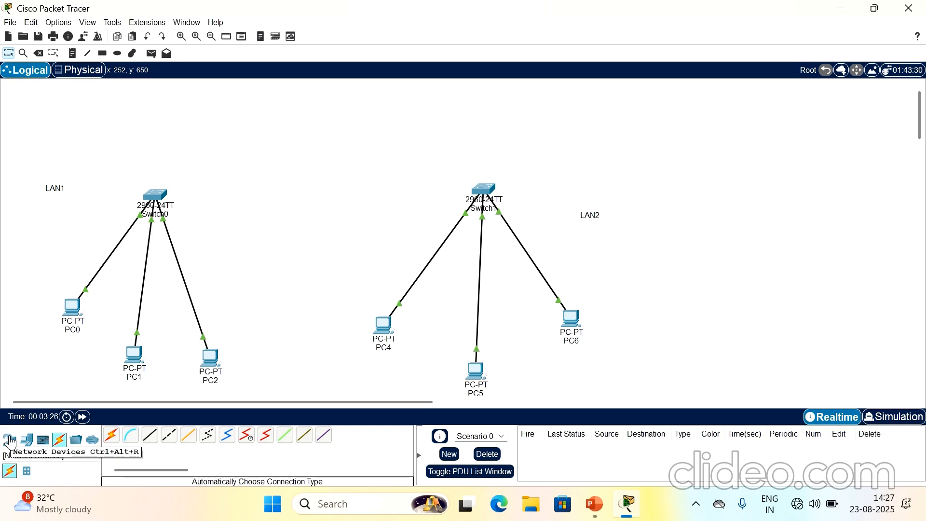
Place a 2901 router above and between the two switches.
click(10, 440)
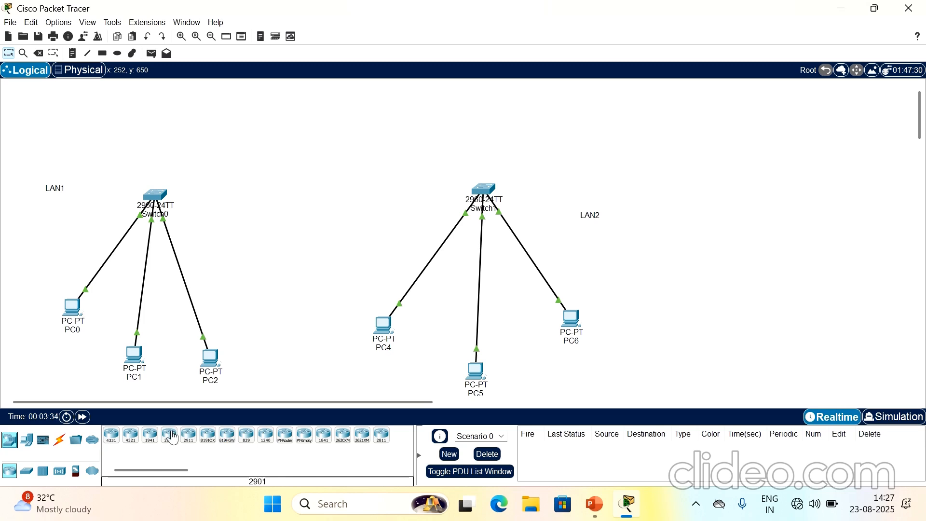
click(169, 437)
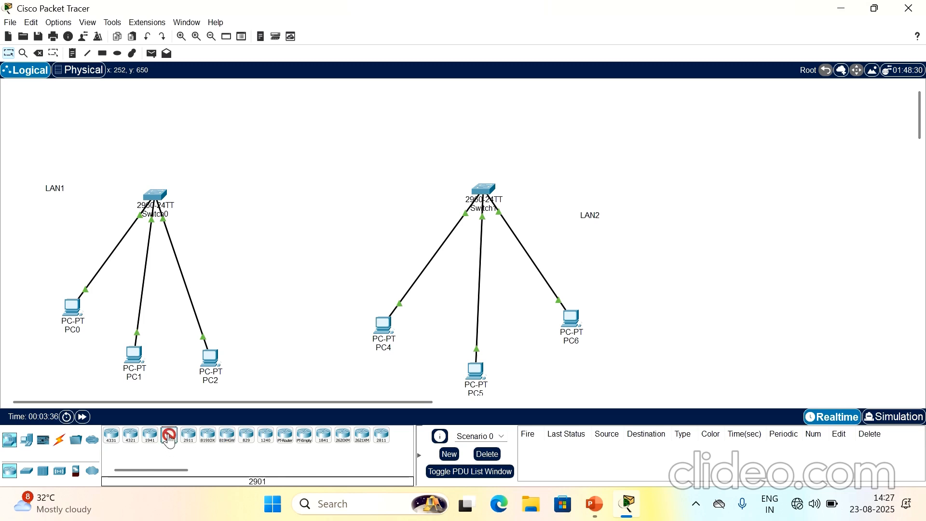
click(310, 136)
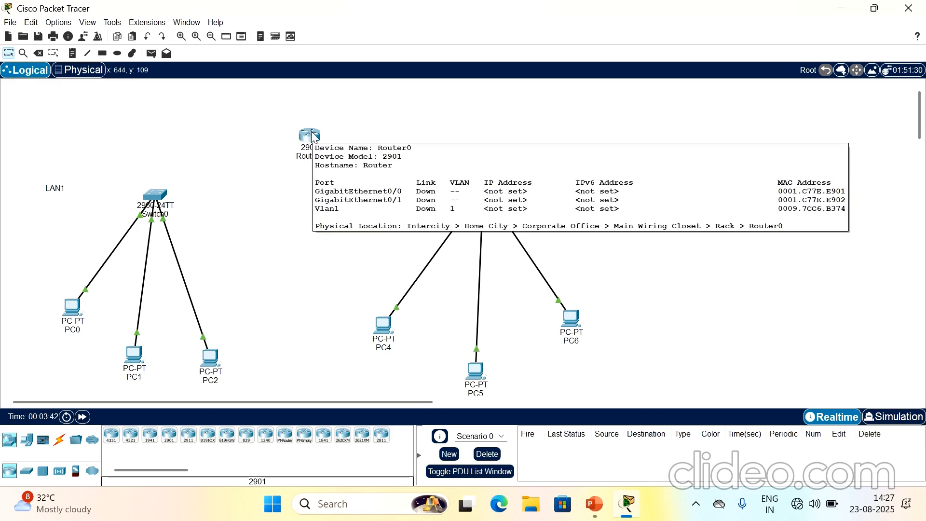
Look at Router0's physical view and its configuration settings, leaving them as they are.
click(313, 136)
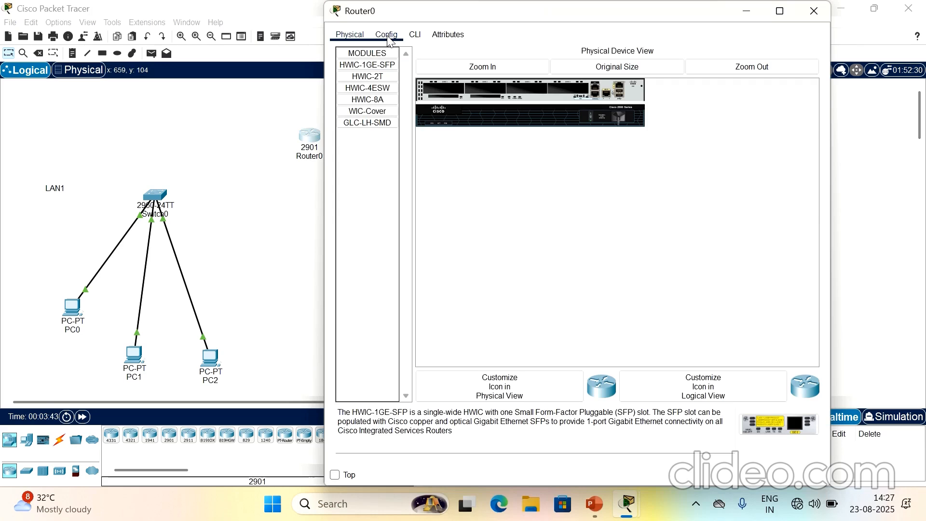
click(387, 35)
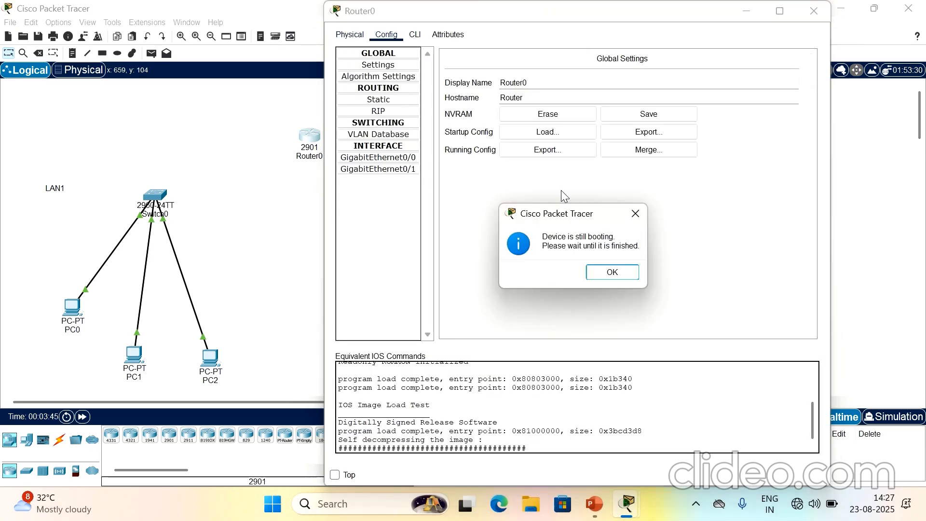
click(636, 216)
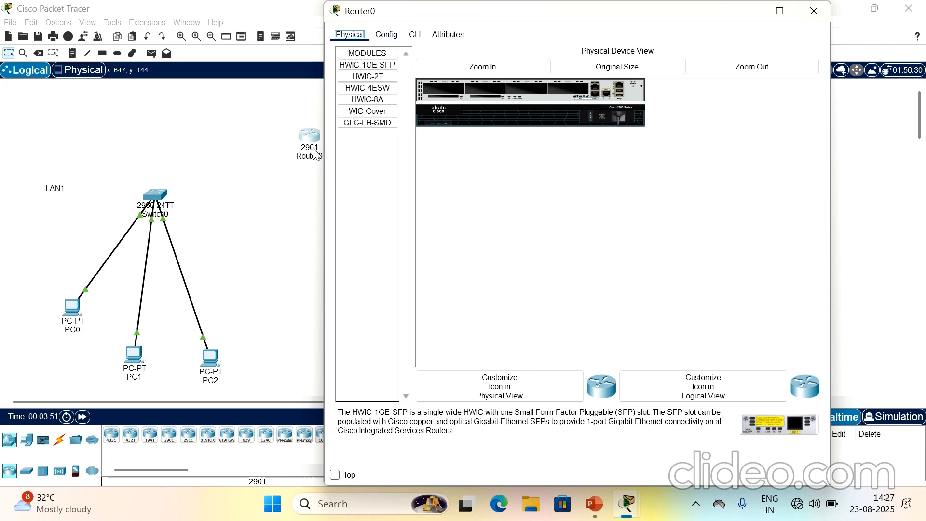
click(818, 14)
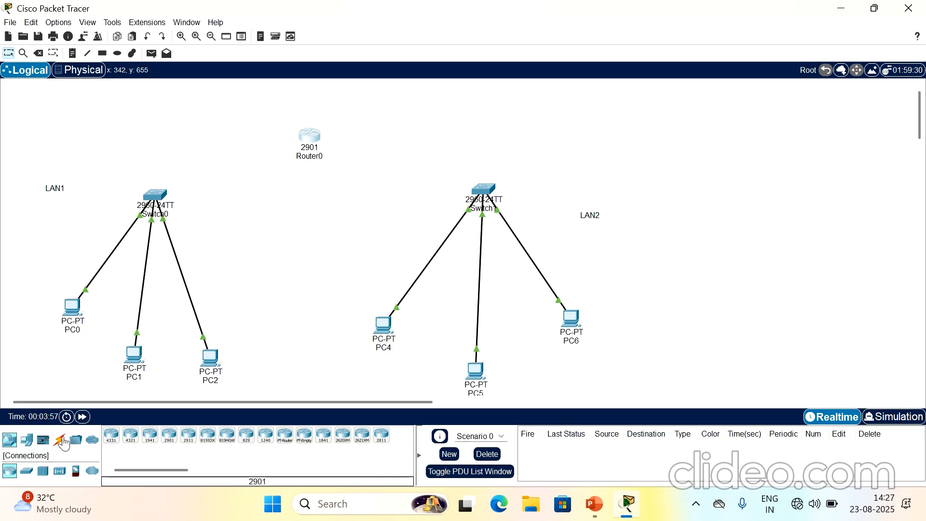
Connect Router0 to both Switch0 and Switch1 using automatically chosen connections.
click(63, 442)
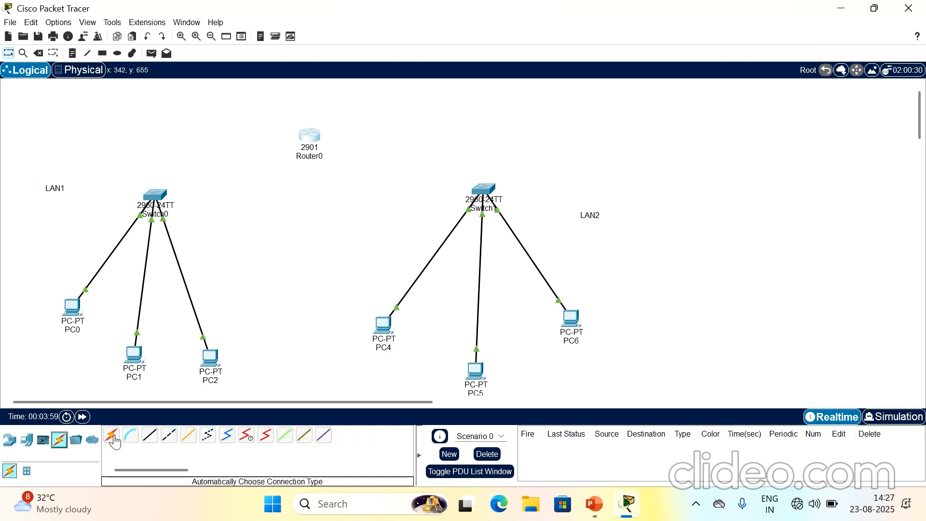
click(112, 438)
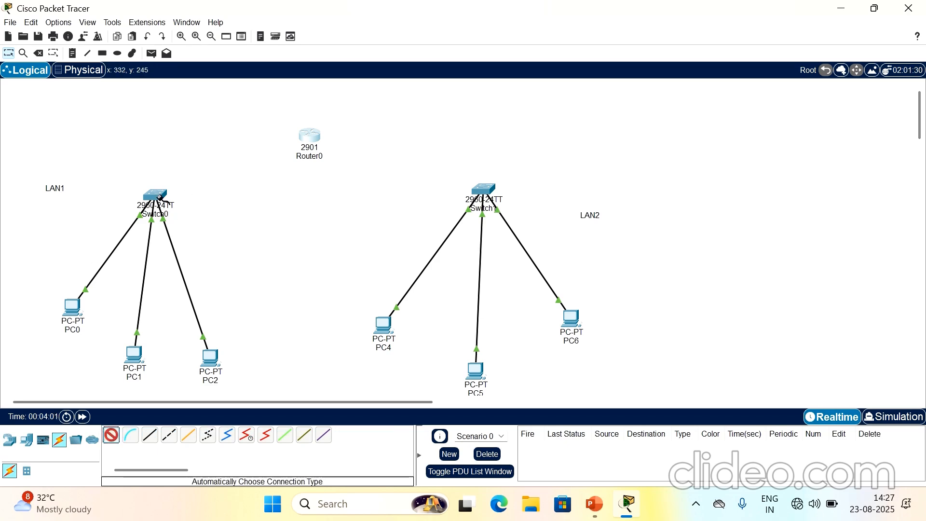
click(159, 197)
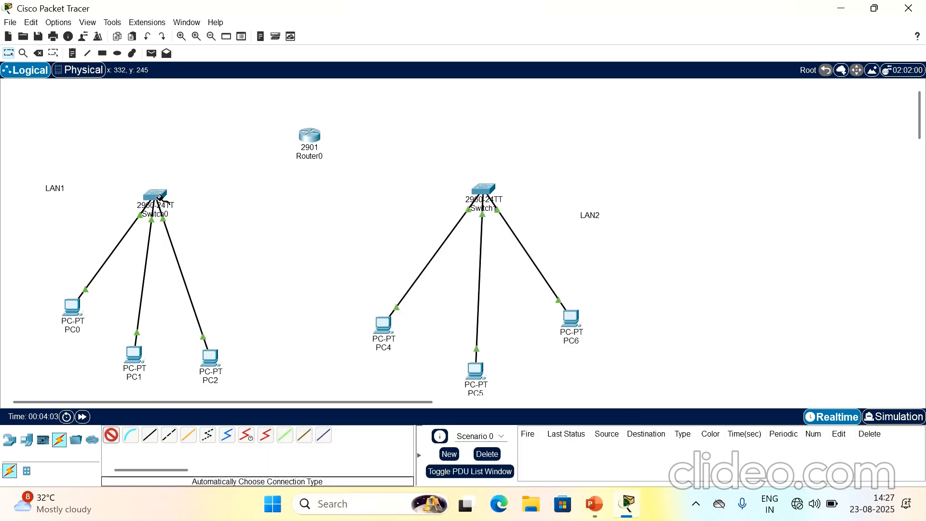
click(308, 138)
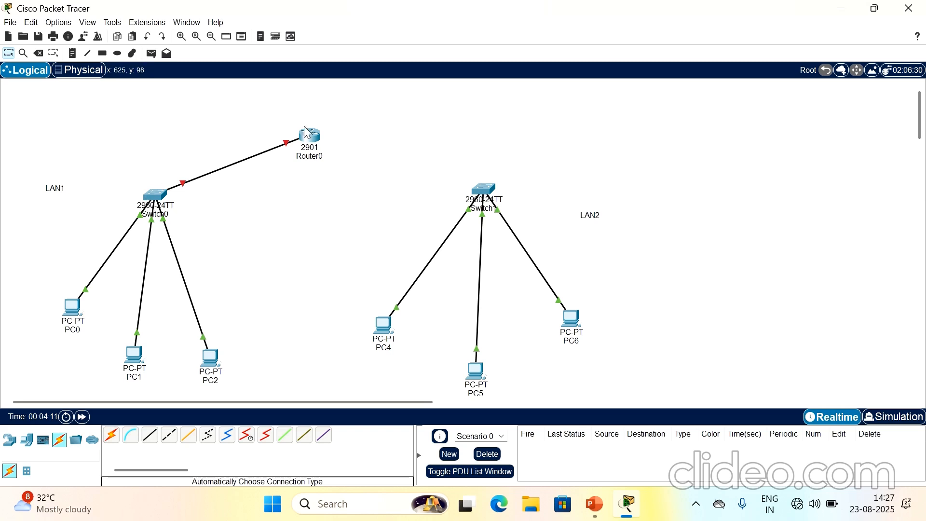
click(112, 436)
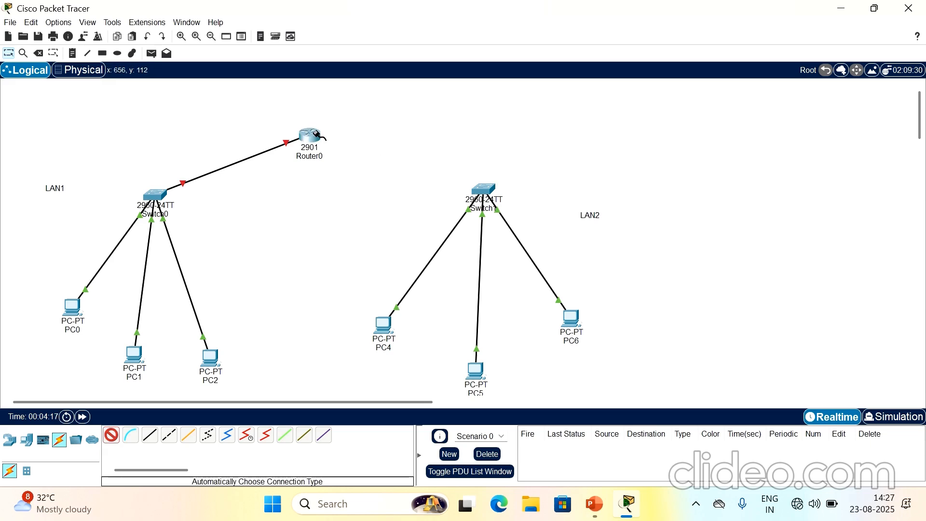
click(317, 135)
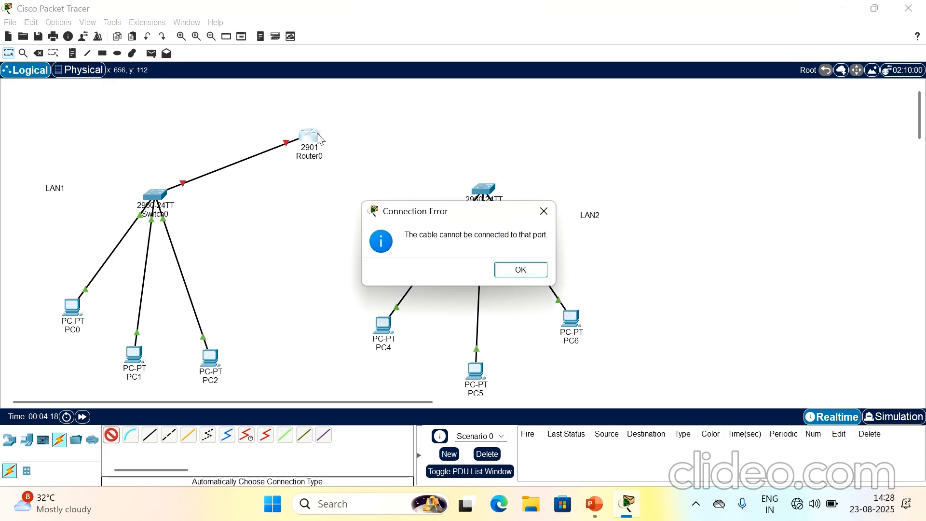
click(521, 270)
click(485, 188)
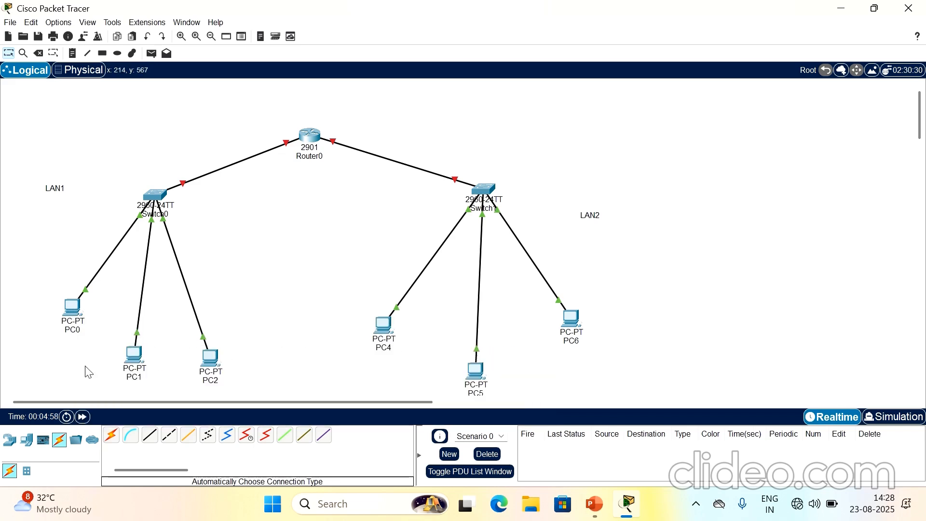
Assign PC0 the static IPv4 address 10.1.2.1 with the default subnet mask.
mouse_move(65, 307)
click(76, 309)
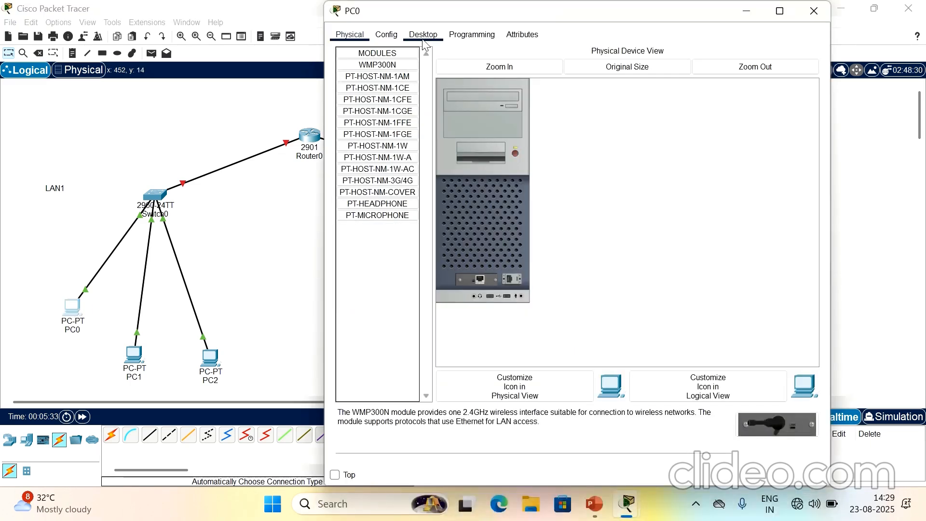
click(423, 35)
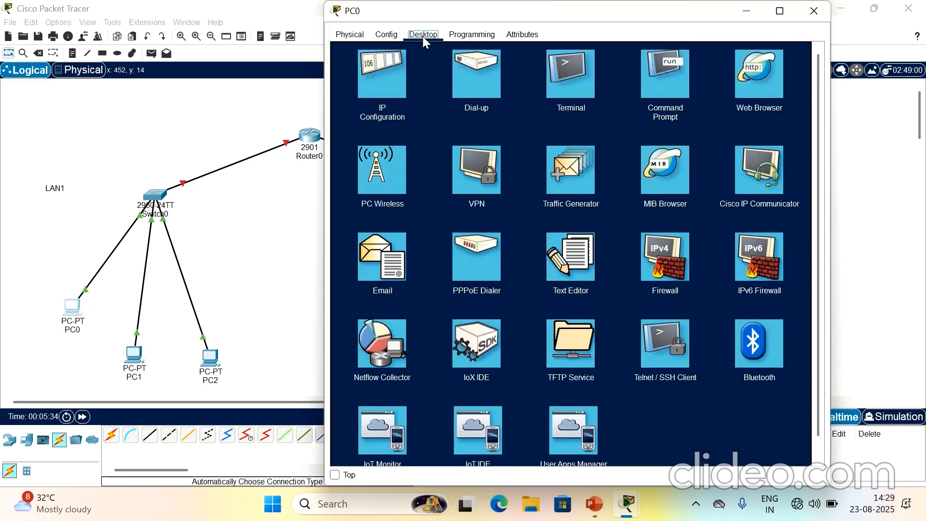
click(385, 84)
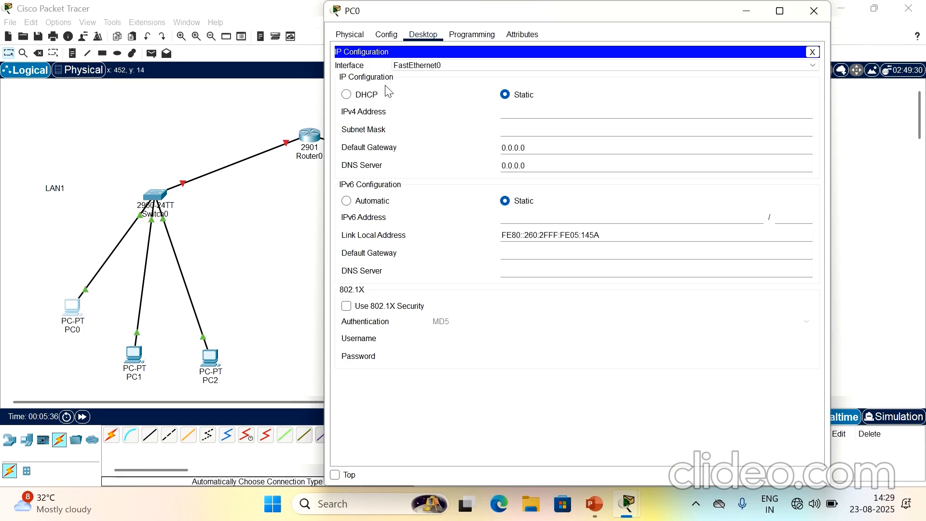
click(551, 114)
text(1)
text(.2.1)
click(570, 131)
click(814, 11)
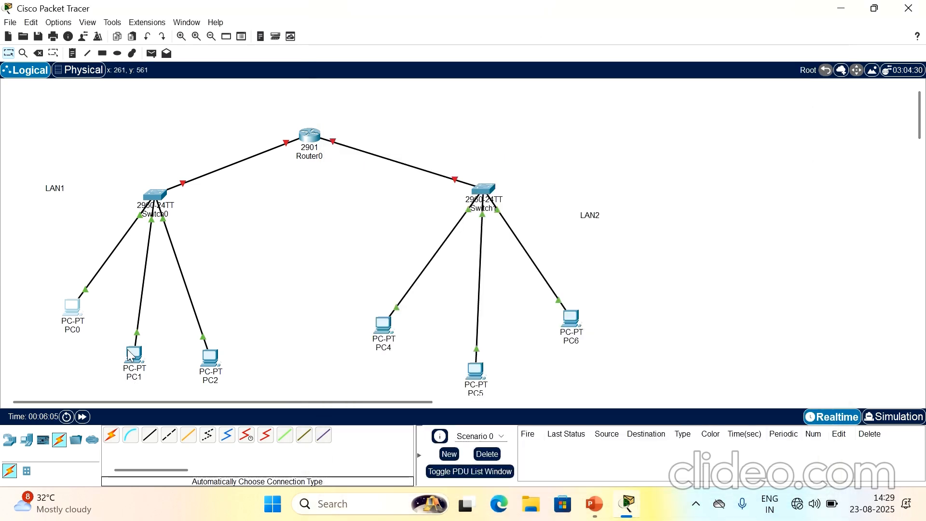
Add a text note reading 10.1.2.1 below PC0.
click(72, 54)
click(39, 351)
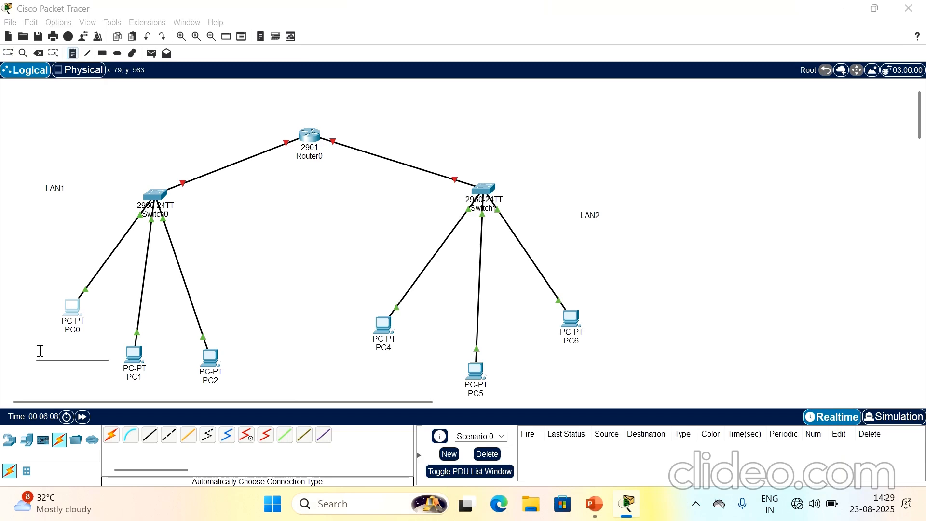
text(10.1.2.1)
click(102, 381)
key(Escape)
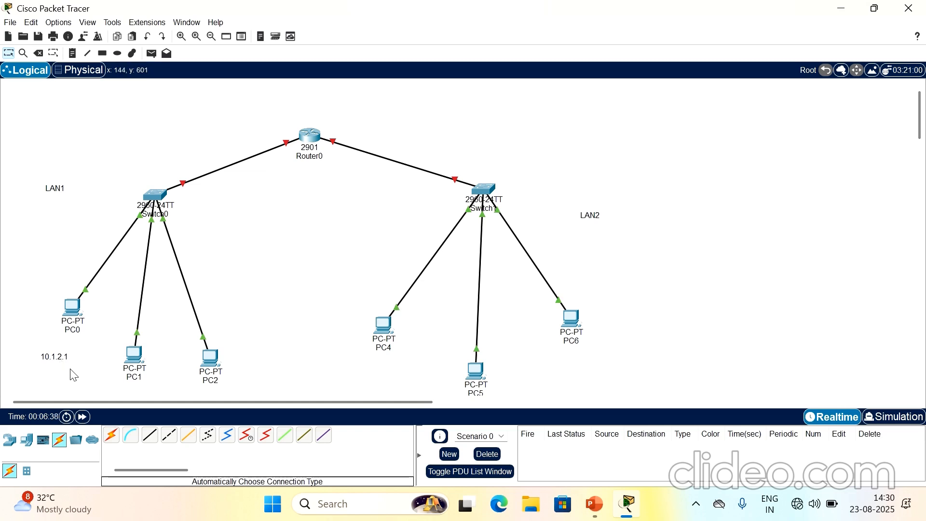
Assign PC1 the static IPv4 address 10.2.3.1 with the default subnet mask 255.0.0.0.
click(134, 356)
click(422, 35)
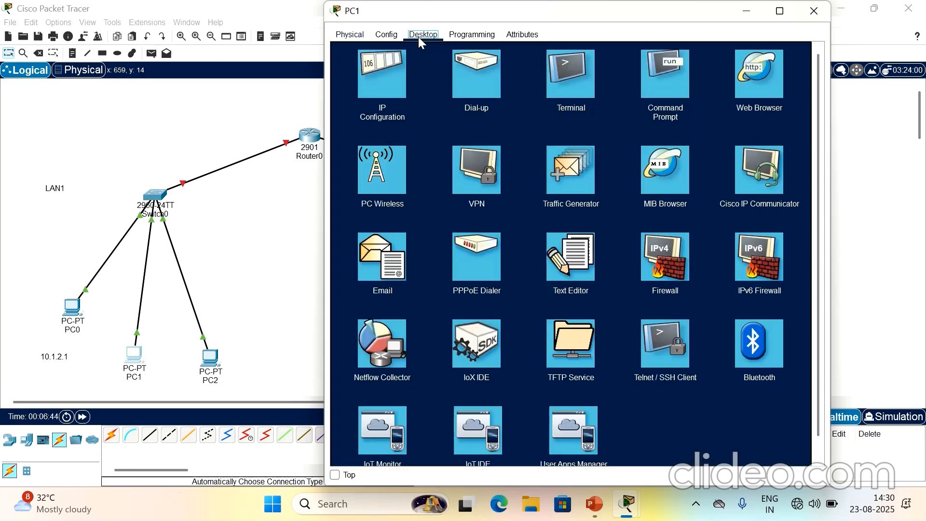
click(391, 71)
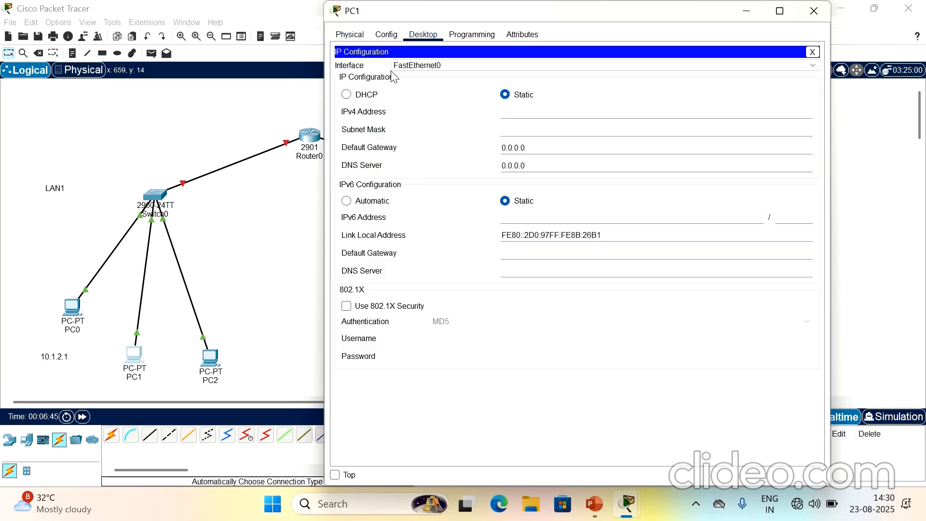
click(575, 110)
text(10.2.3.1)
click(626, 166)
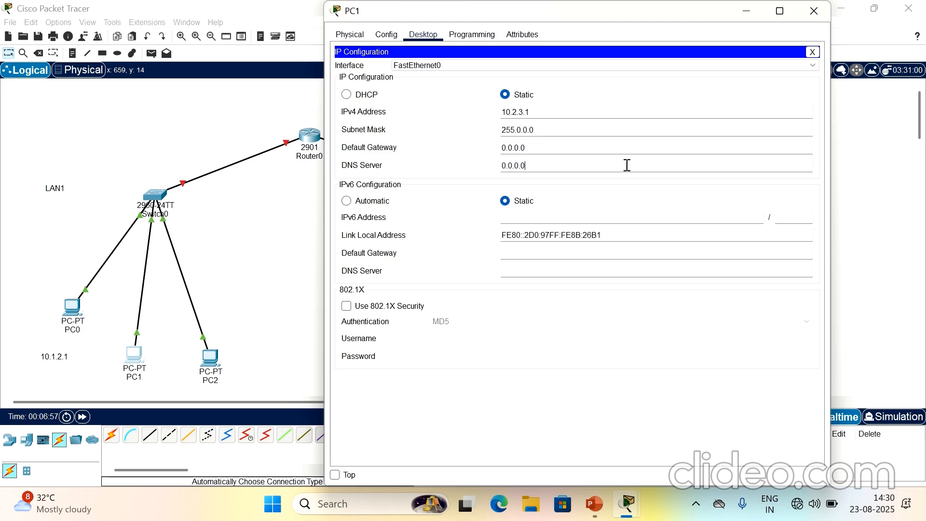
click(817, 10)
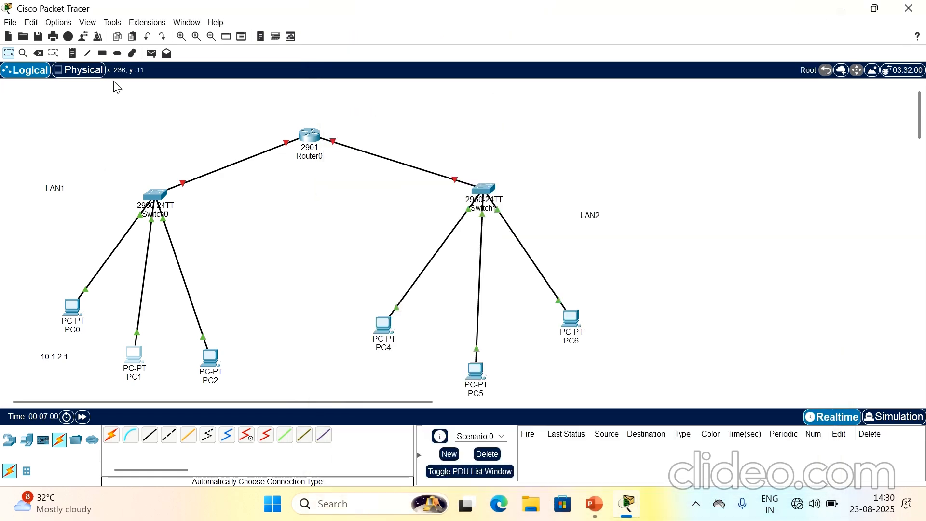
Add a text note reading 10.2.3.1 below PC1.
click(74, 53)
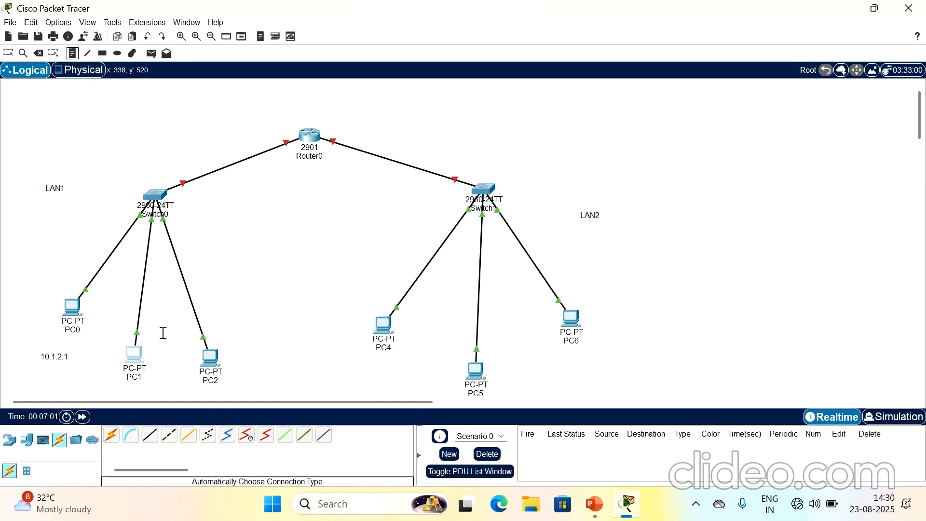
click(117, 384)
text(10.2.3.1)
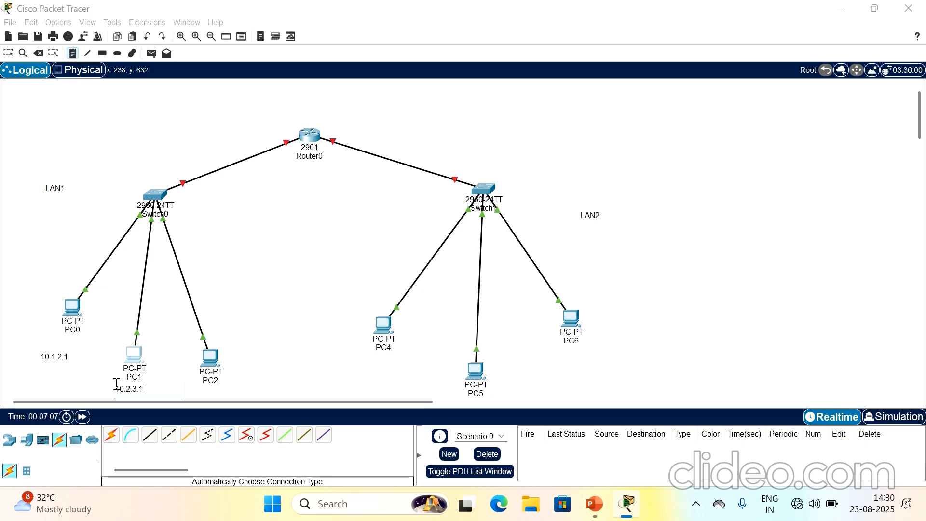
click(243, 337)
key(Escape)
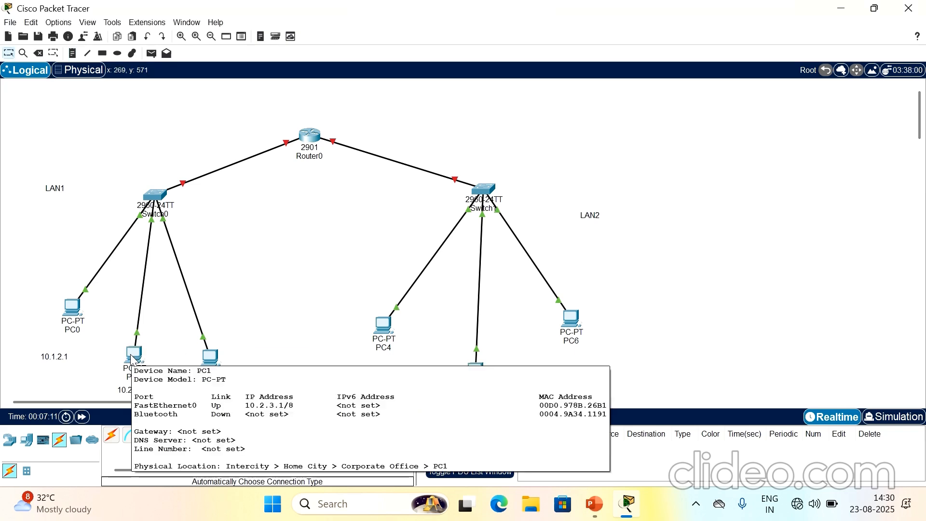
Assign PC2 the static IPv4 address 10.3.2.1 with the default subnet mask 255.0.0.0.
click(211, 358)
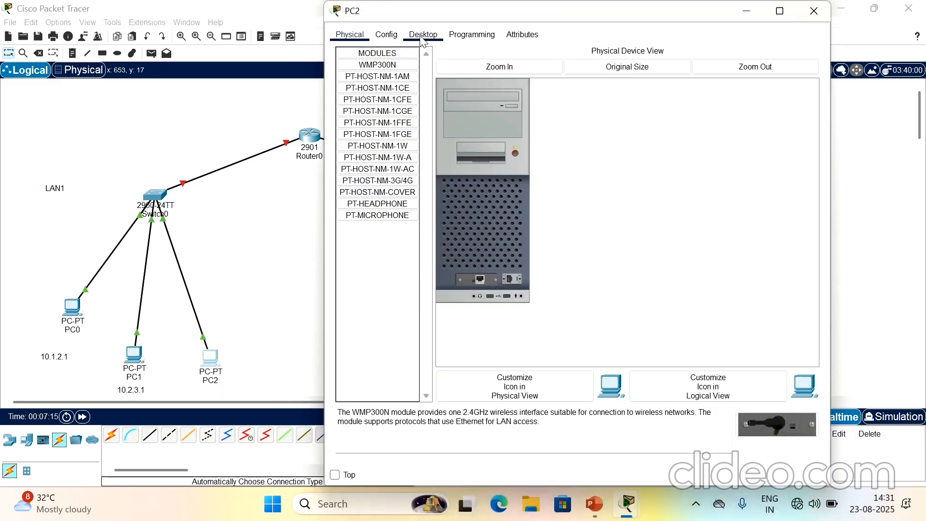
click(422, 37)
click(383, 77)
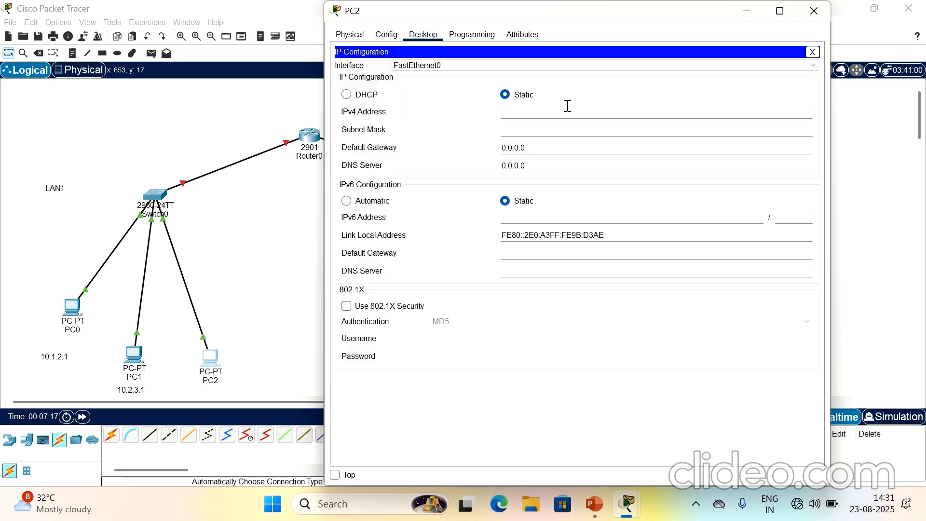
text(10.3.2.1)
key(Tab)
click(526, 146)
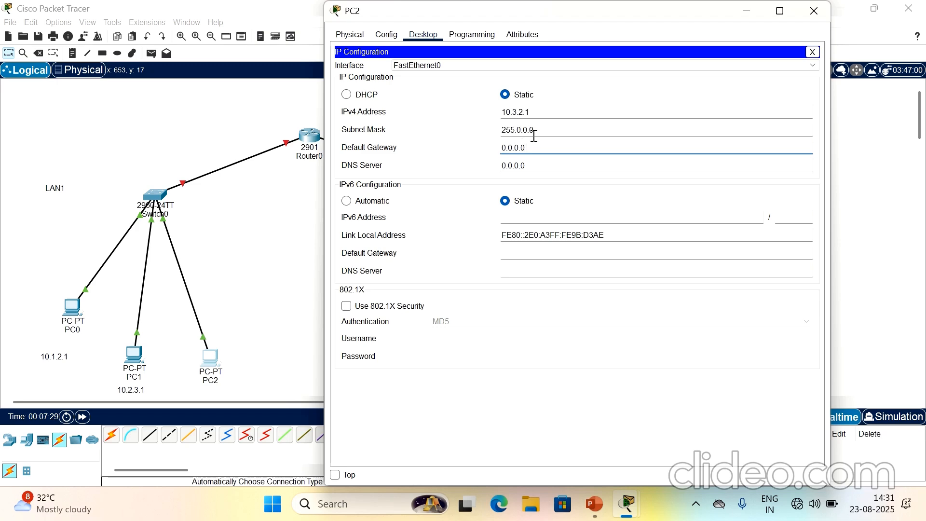
click(814, 12)
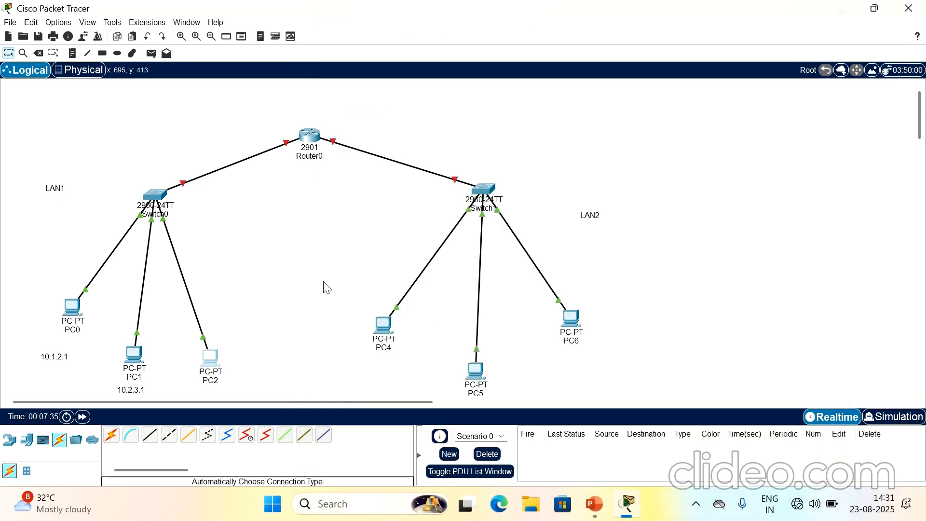
Add a text note reading 10.3.2.1 below PC2.
mouse_move(215, 360)
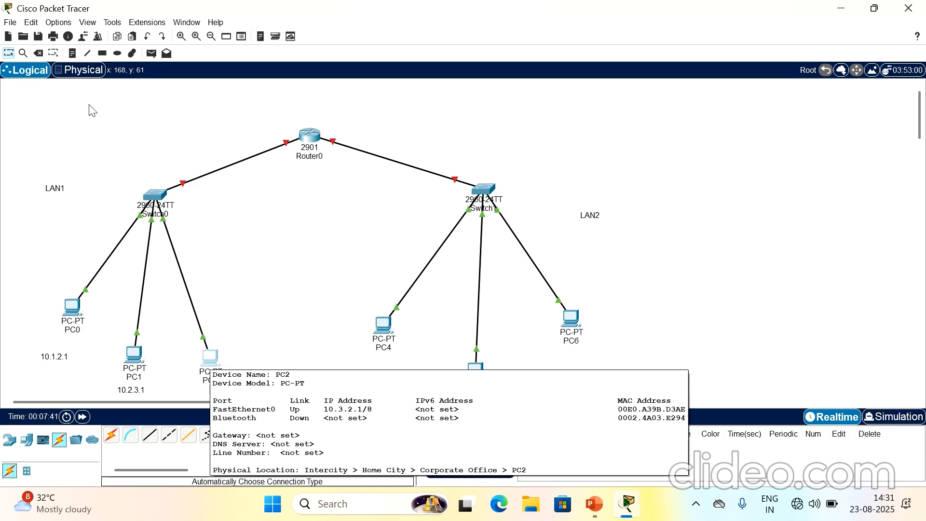
click(73, 53)
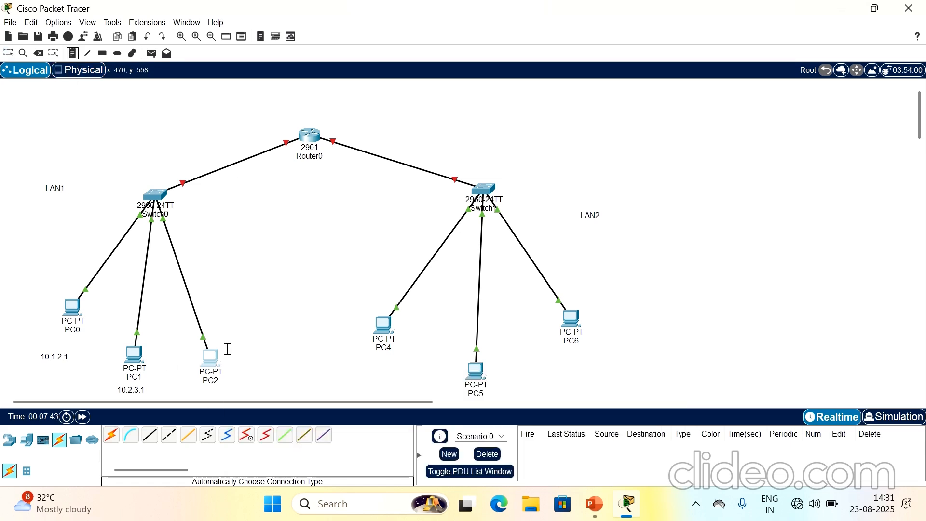
click(224, 389)
text(10.)
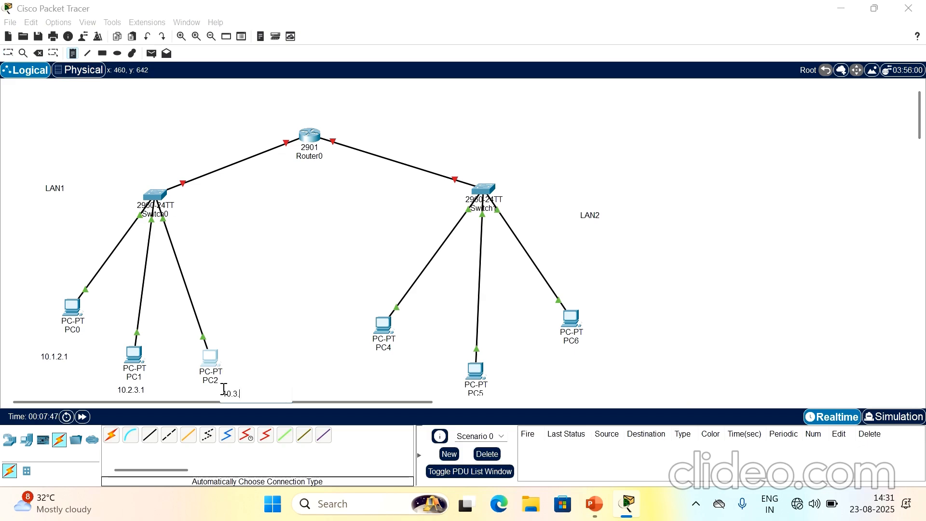
text(3.2.)
key(Escape)
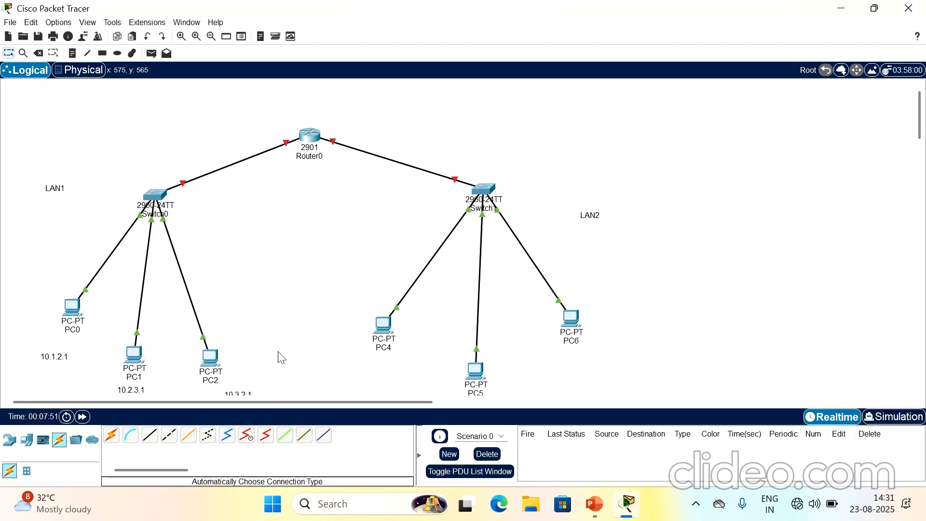
Move the 10.3.2.1 note up so it sits just to the right of PC2.
double_click(247, 394)
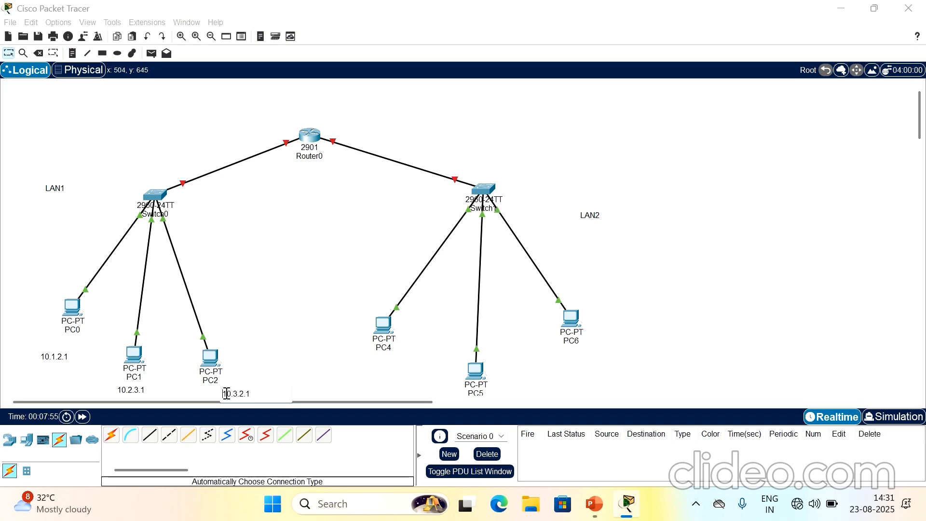
drag(226, 394, 259, 376)
click(261, 372)
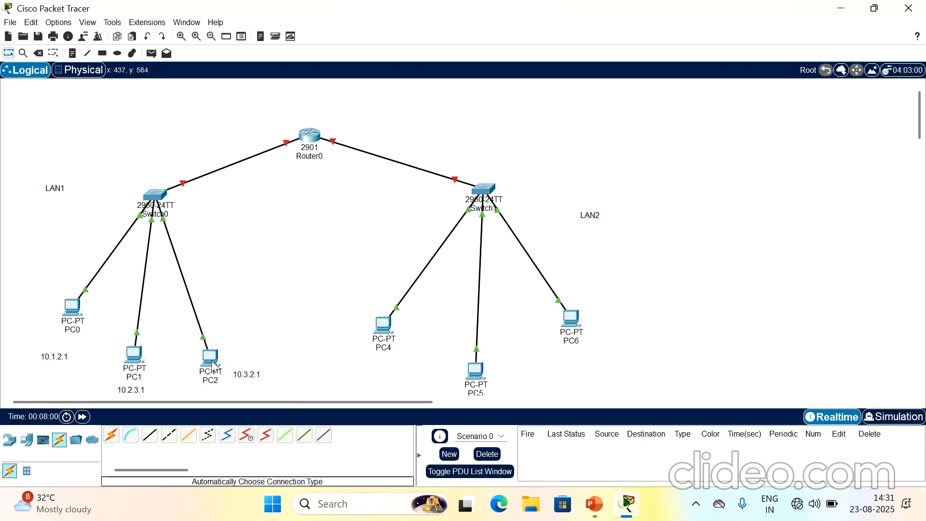
Assign PC4 the static IPv4 address 198.165.12.1 with the default subnet mask 255.255.255.0.
mouse_move(214, 365)
click(384, 326)
click(424, 35)
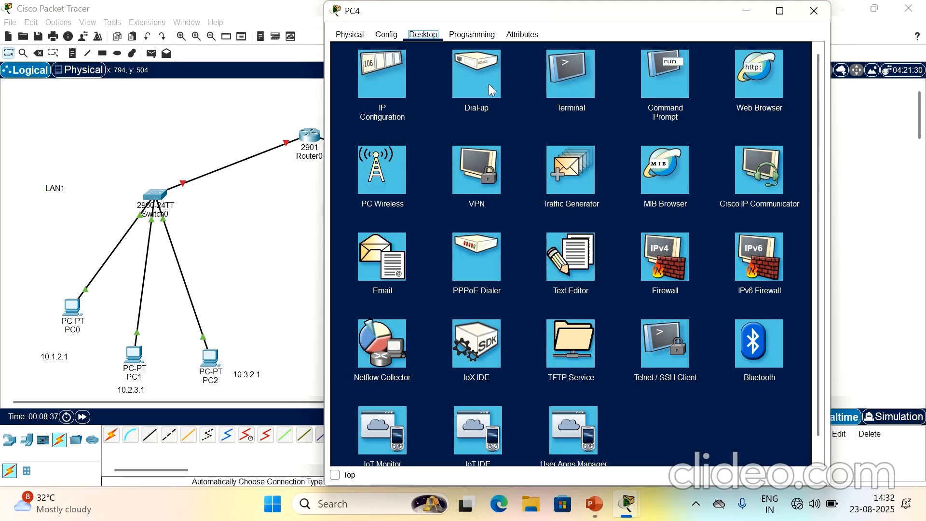
click(363, 81)
click(526, 116)
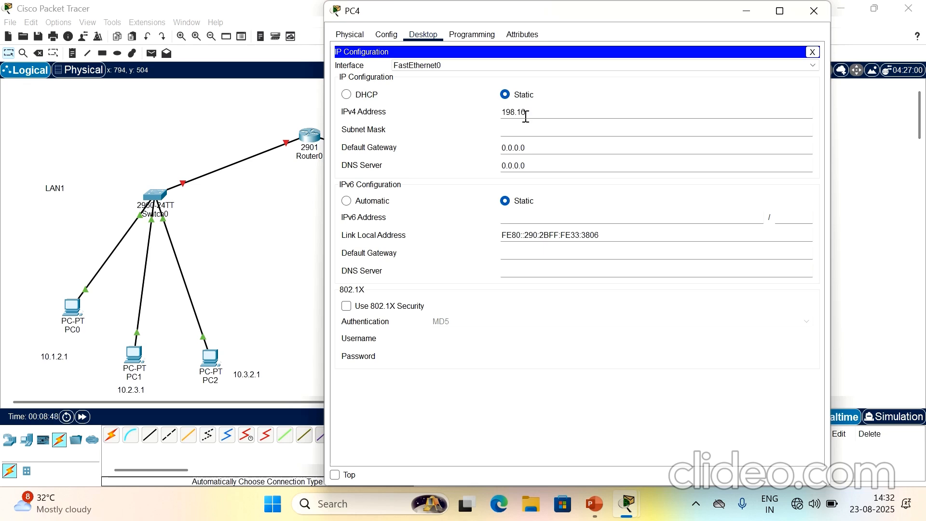
text(2.1)
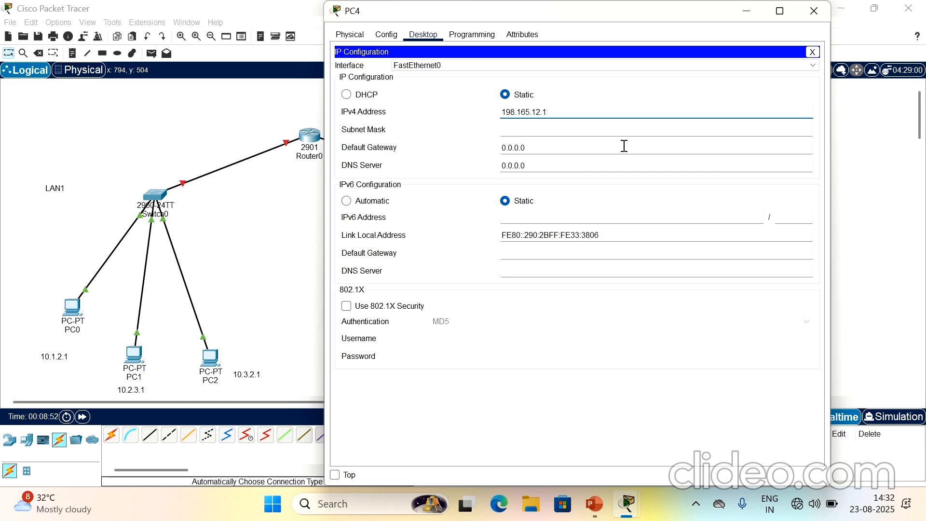
key(Tab)
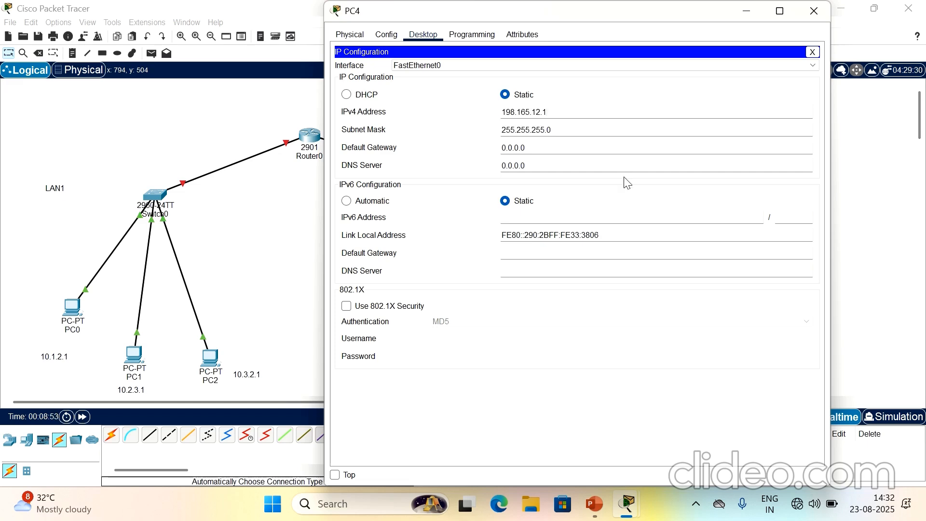
click(548, 110)
click(536, 114)
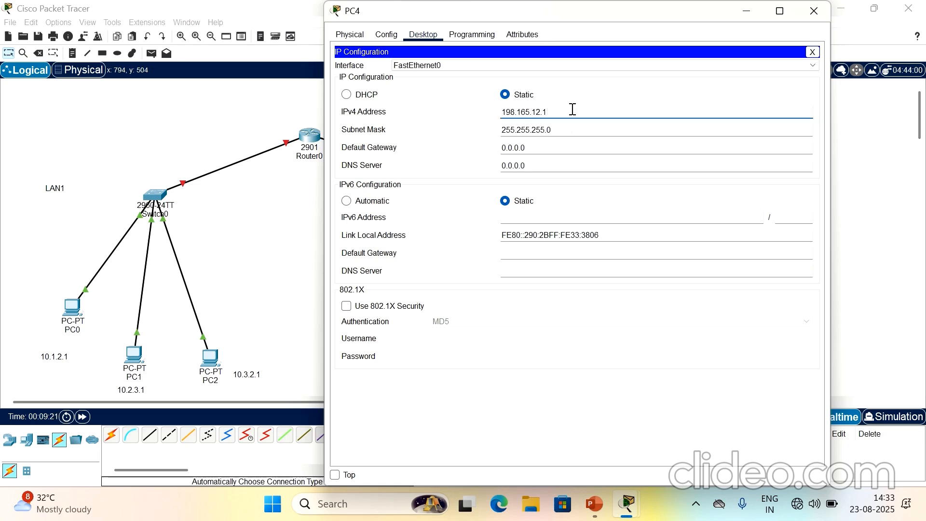
click(821, 11)
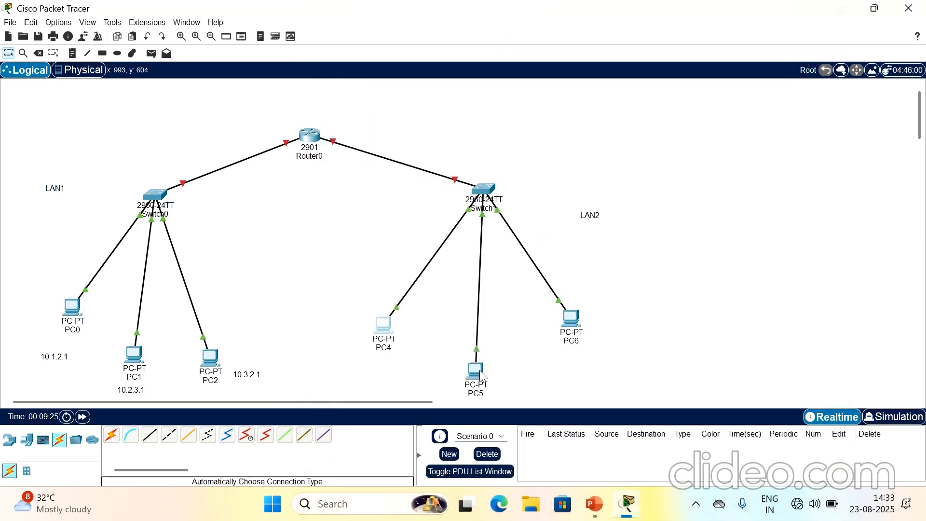
Add a text note reading 198.165.12.1 below PC4.
mouse_move(481, 375)
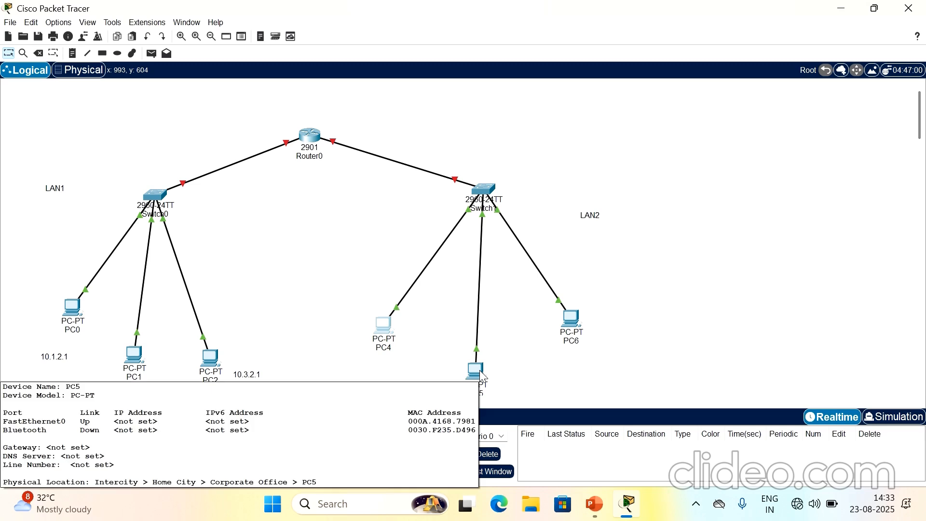
mouse_move(389, 338)
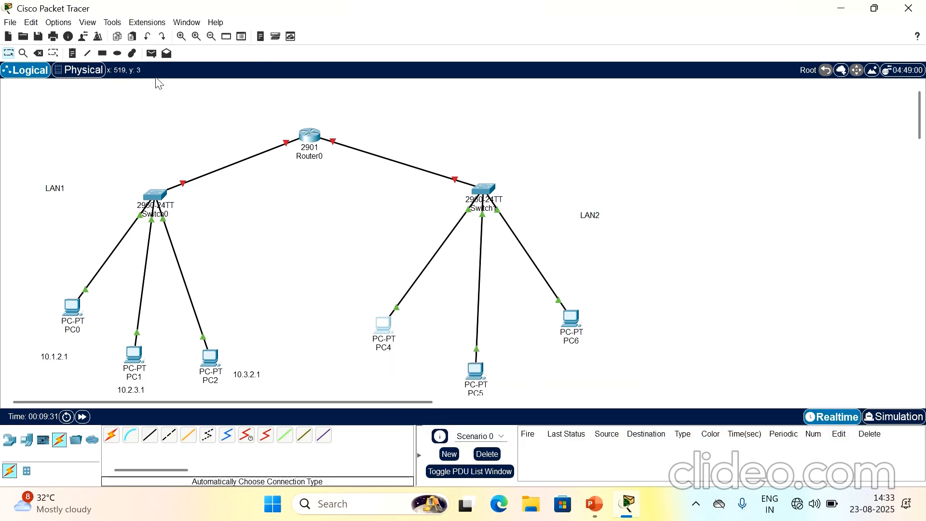
click(72, 53)
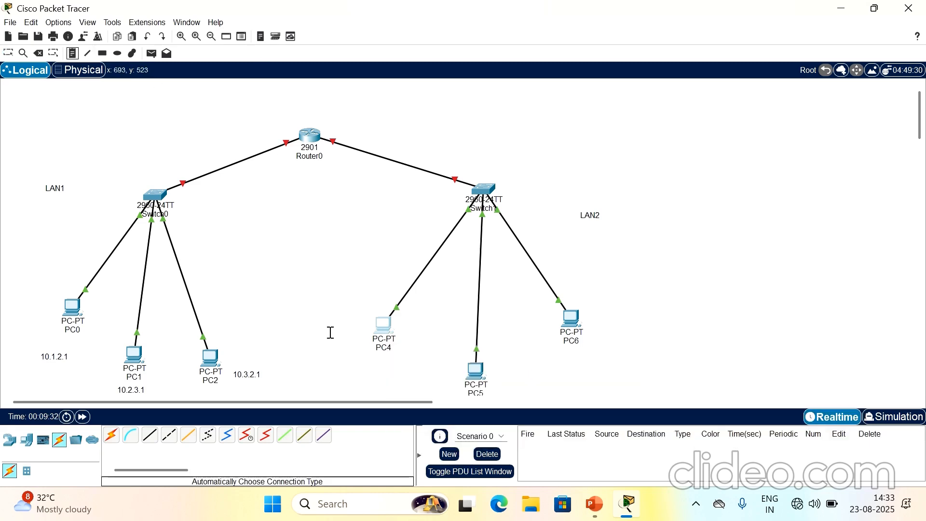
click(362, 357)
text(8.)
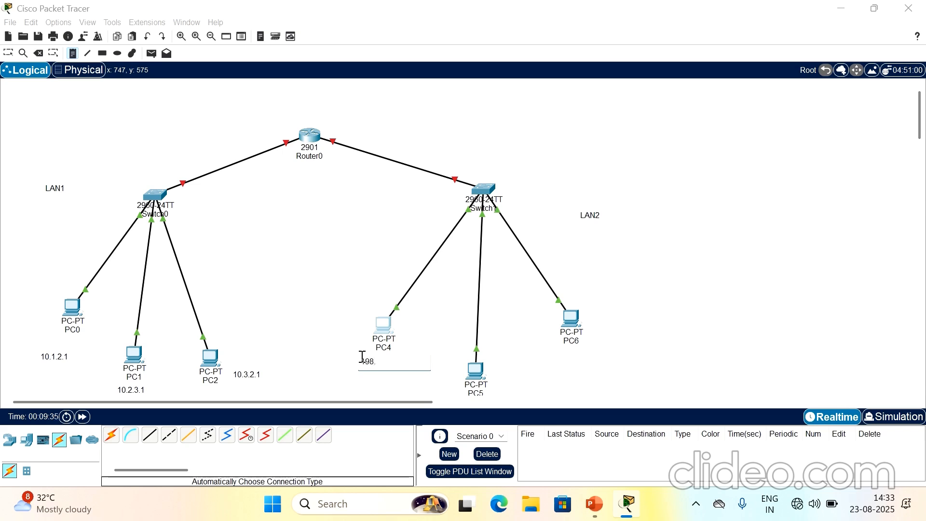
text(165.12.1)
Add text notes reading 198.165.12.5 at PC5 and 198.165.12.8 to the right of PC6.
click(480, 369)
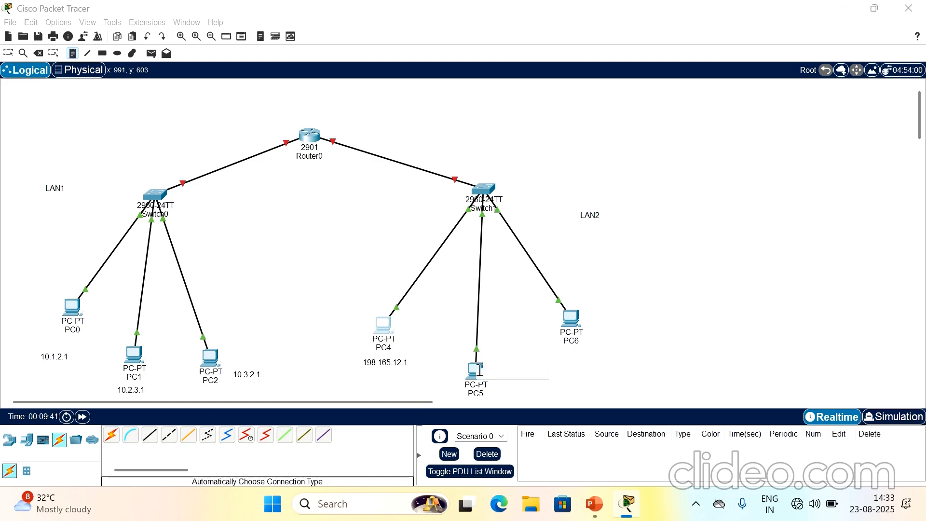
text(198.165.12.5)
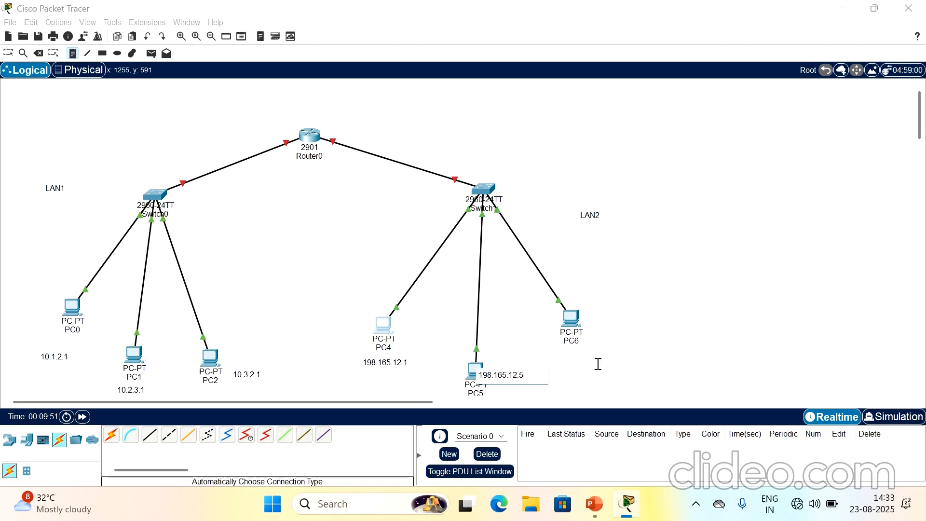
click(619, 315)
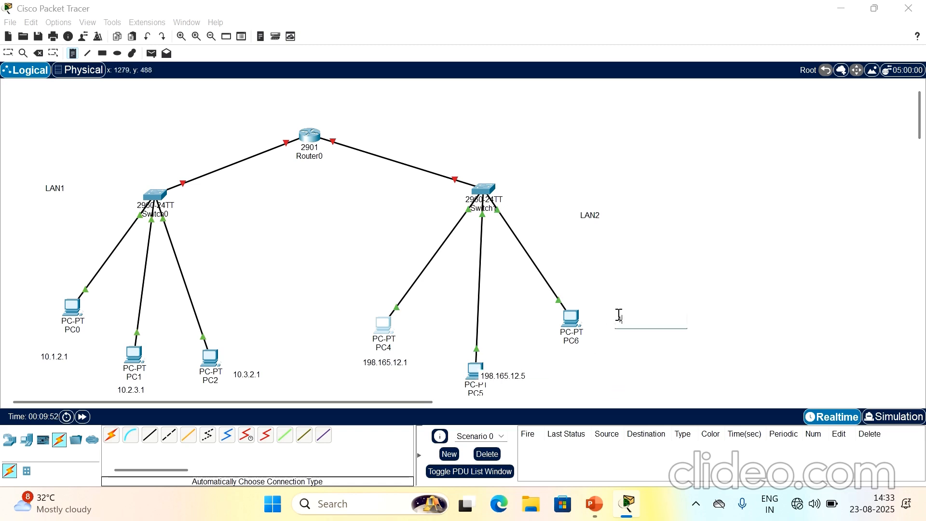
text(198.165.12.8)
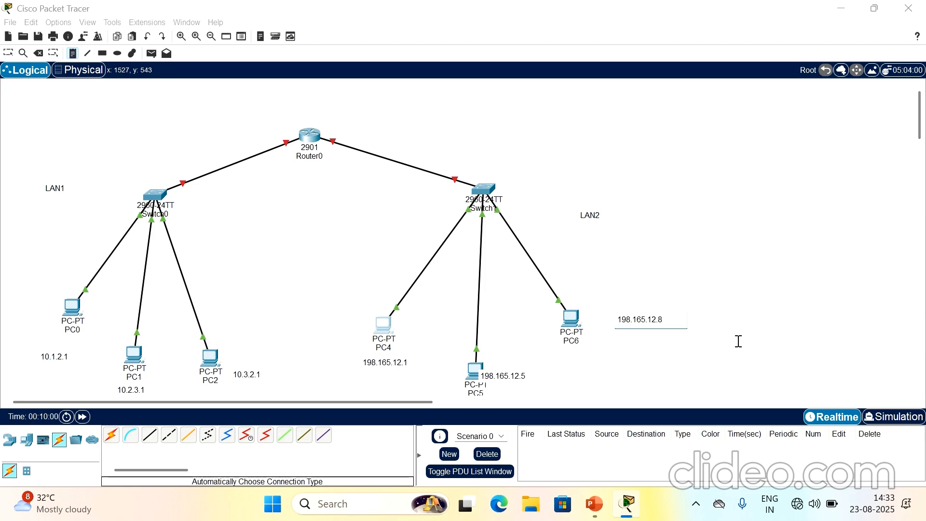
click(739, 341)
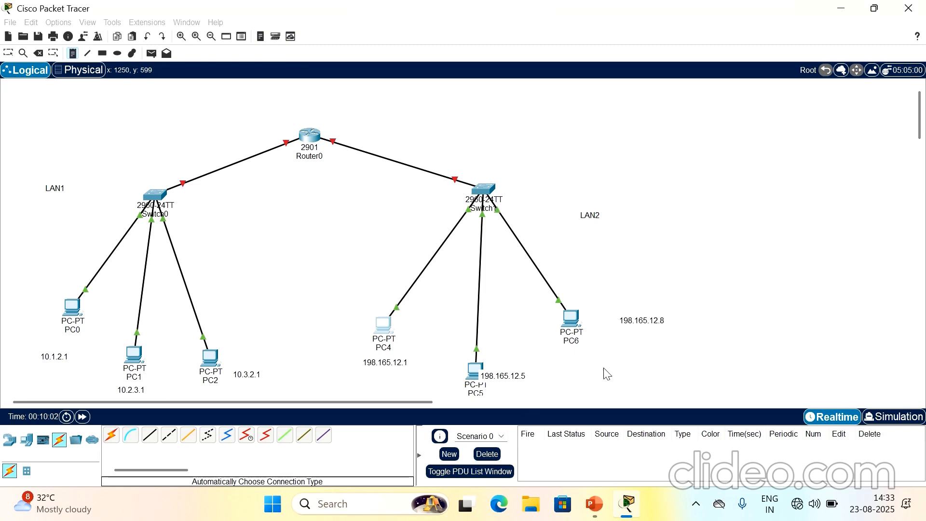
Assign PC5 the static IPv4 address 198.165.12.5 with the default subnet mask 255.255.255.0.
click(474, 371)
click(423, 35)
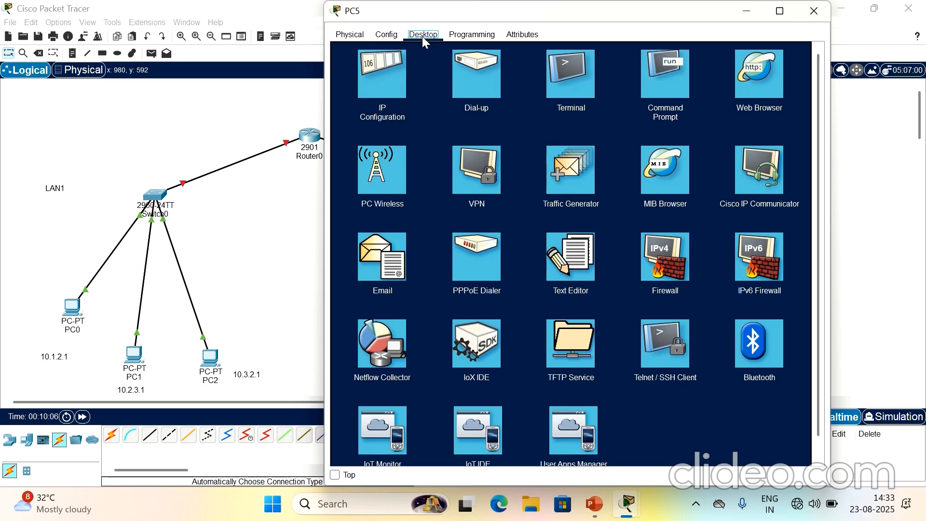
click(395, 74)
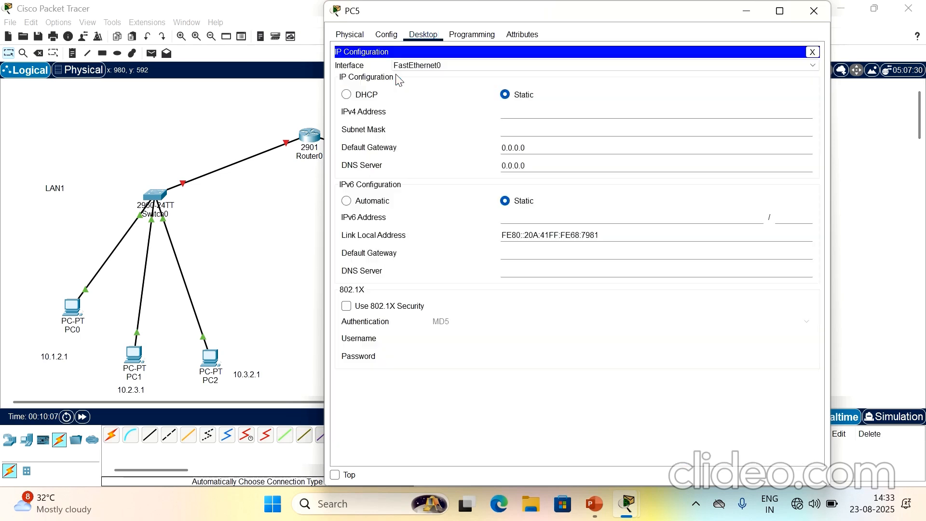
click(530, 112)
text(198.165.12.5)
key(Tab)
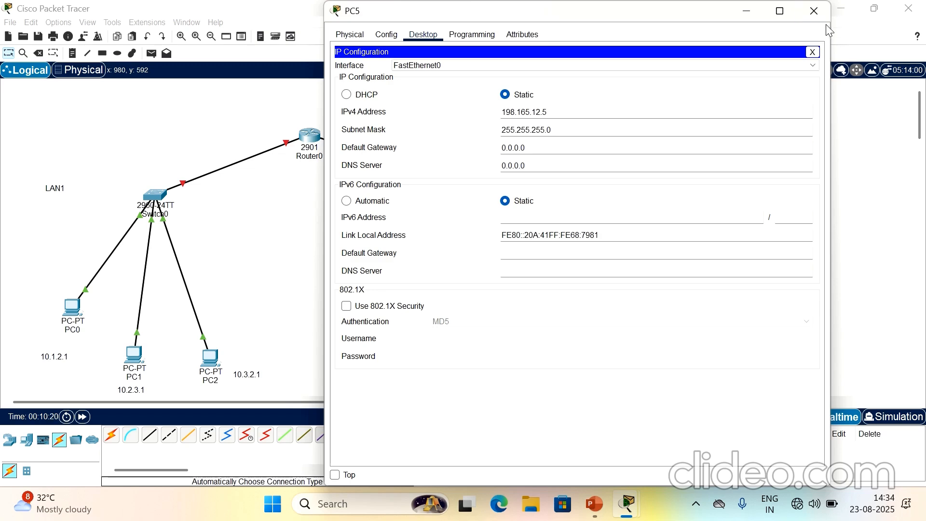
click(815, 11)
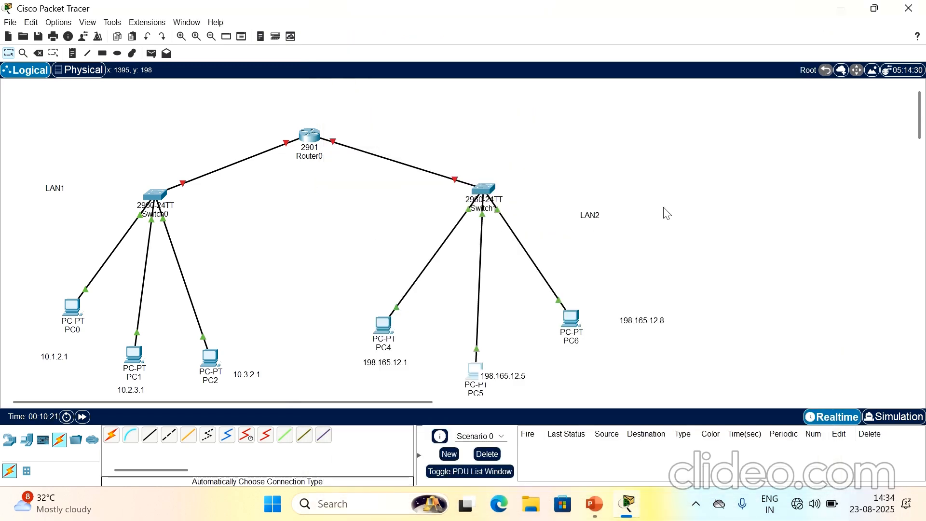
Assign PC6 the static IPv4 address 198.165.12.8 with the default subnet mask 255.255.255.0.
click(575, 318)
click(423, 34)
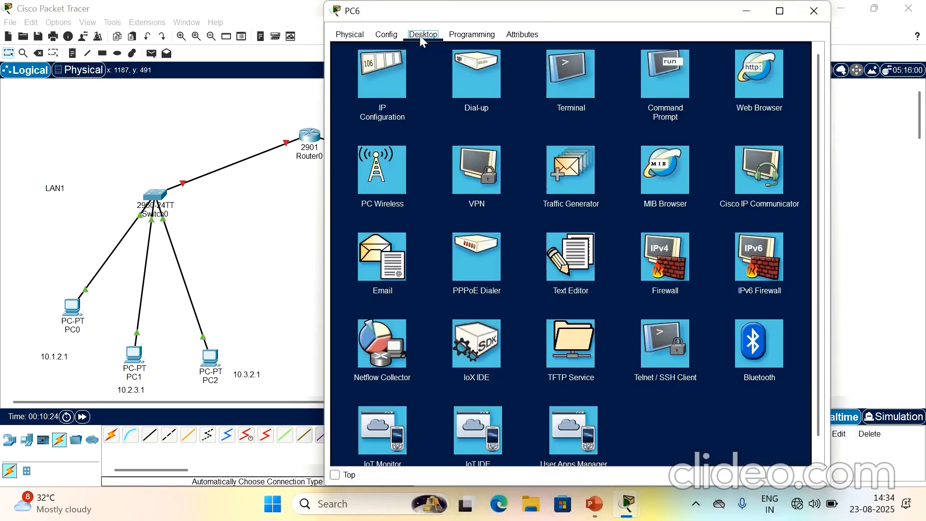
click(392, 76)
click(529, 113)
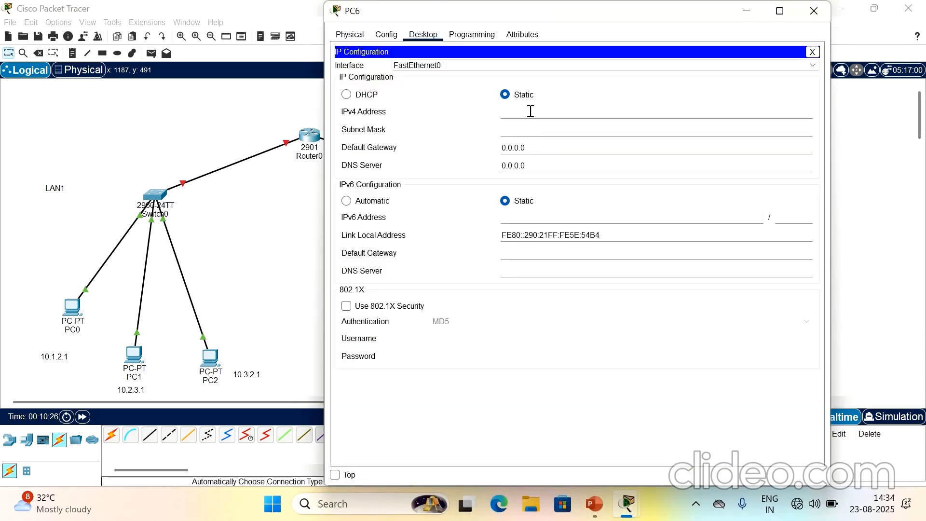
text(198.165.12.8)
click(631, 160)
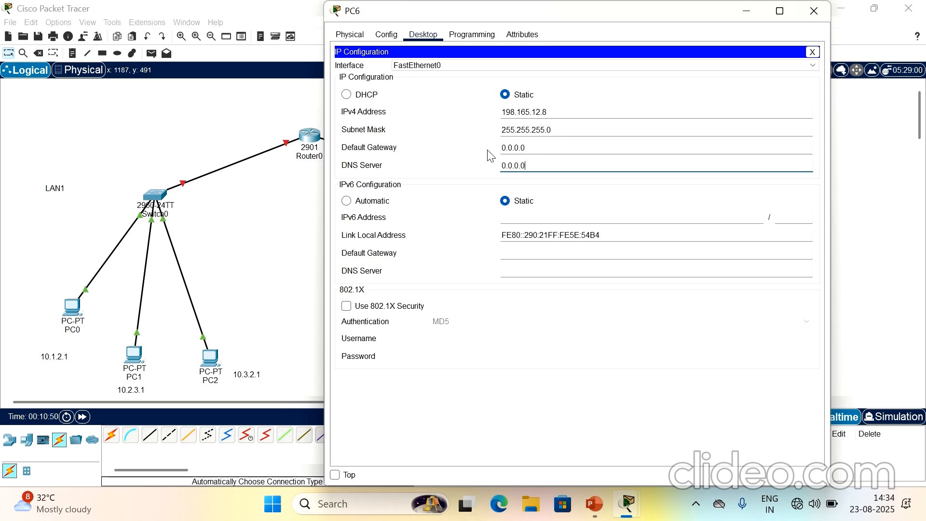
click(814, 12)
Assign Router0's GigabitEthernet0/0 interface the IPv4 address 10.3.2.6 with the default subnet mask 255.0.0.0 and turn the port on.
mouse_move(573, 325)
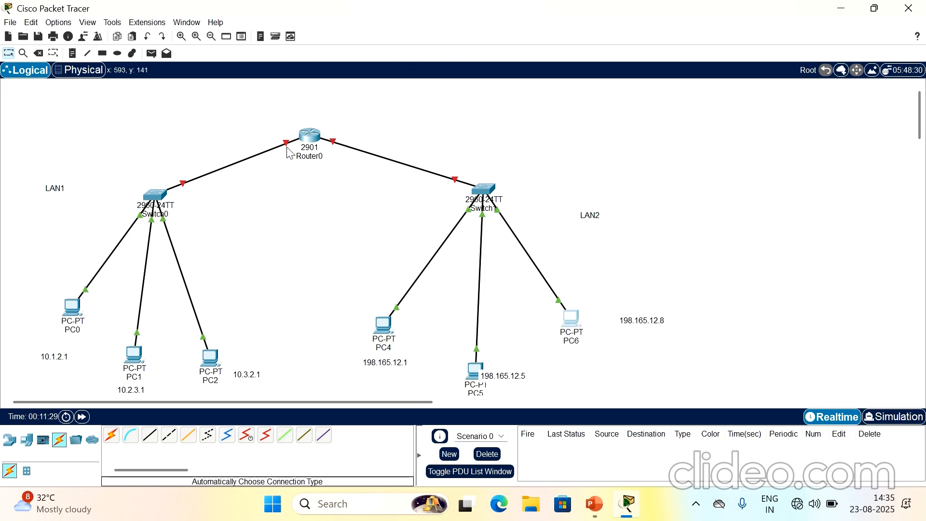
mouse_move(314, 140)
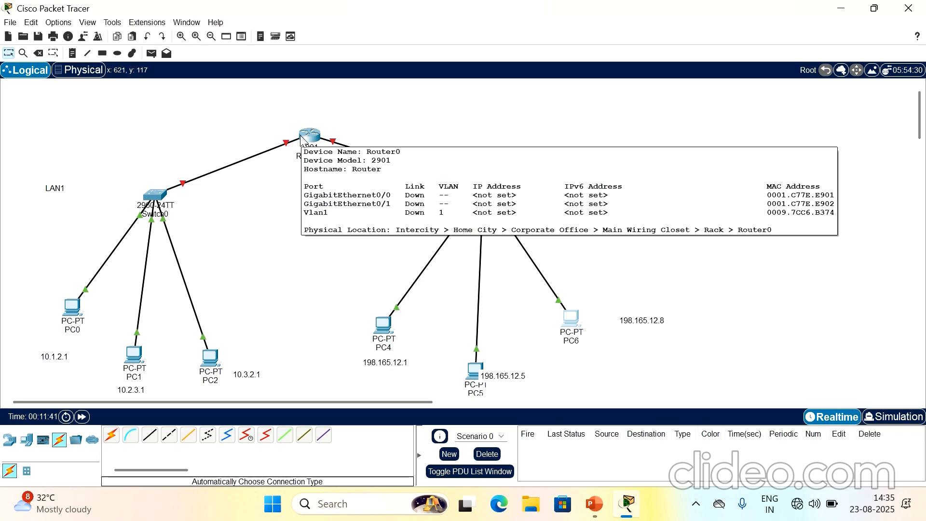
click(311, 137)
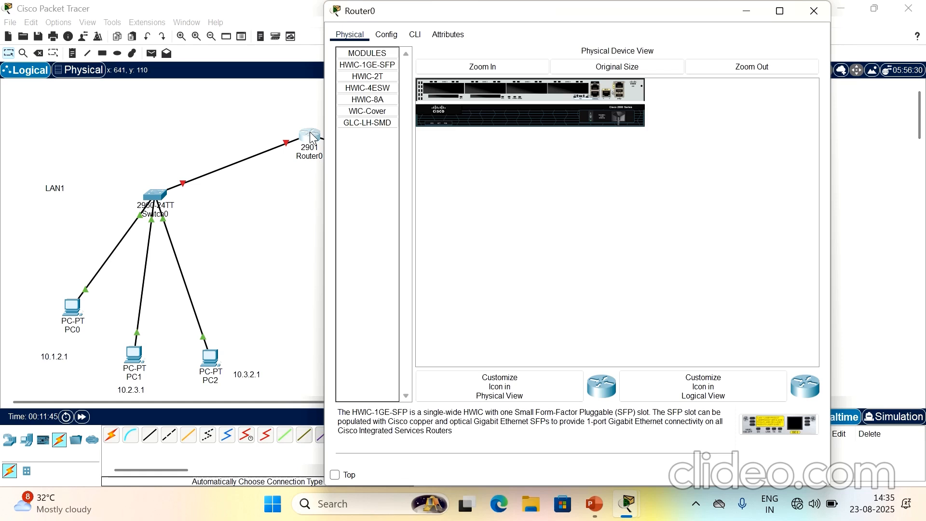
click(386, 34)
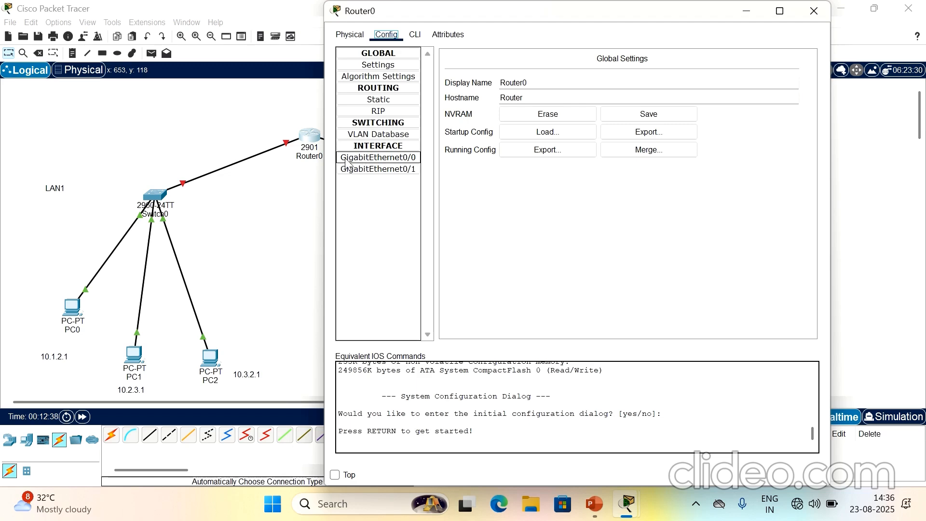
click(388, 161)
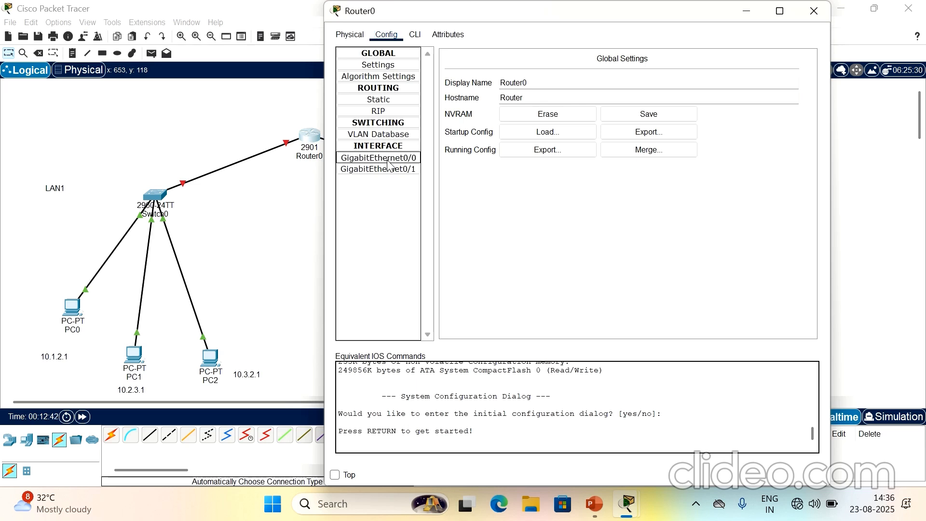
click(700, 135)
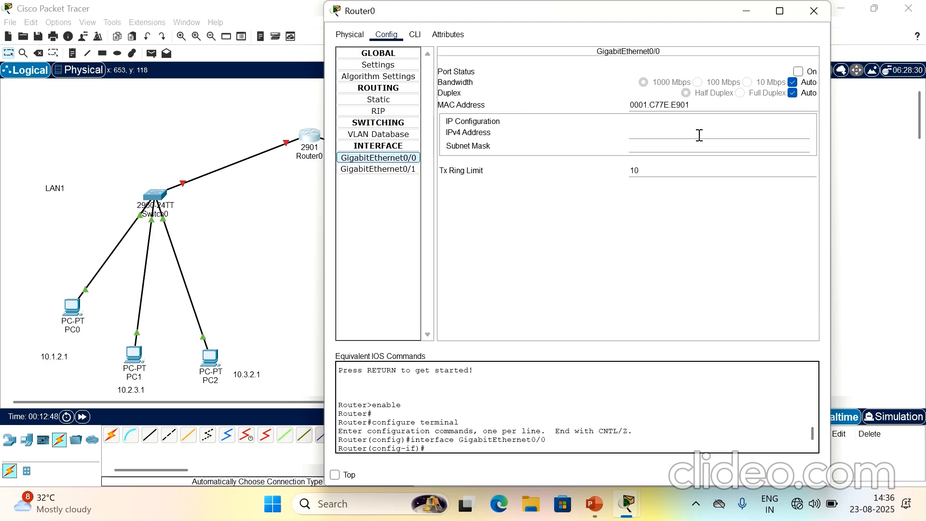
text(10.3.2.6)
click(700, 136)
drag(665, 135, 611, 135)
key(ctrl+c)
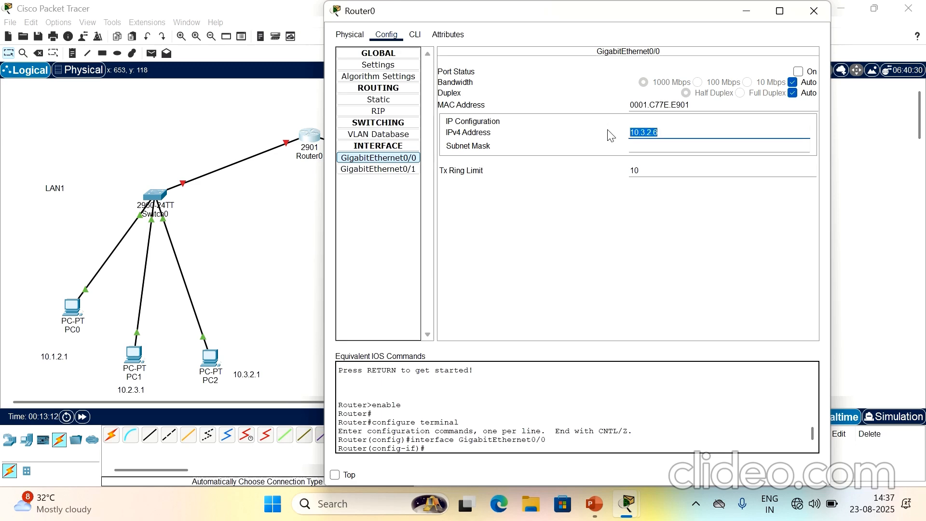
click(594, 213)
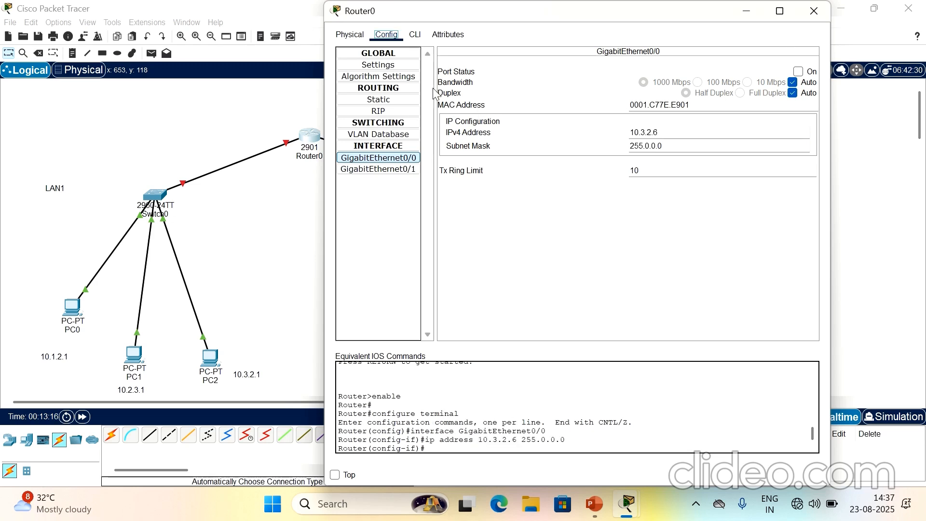
click(799, 71)
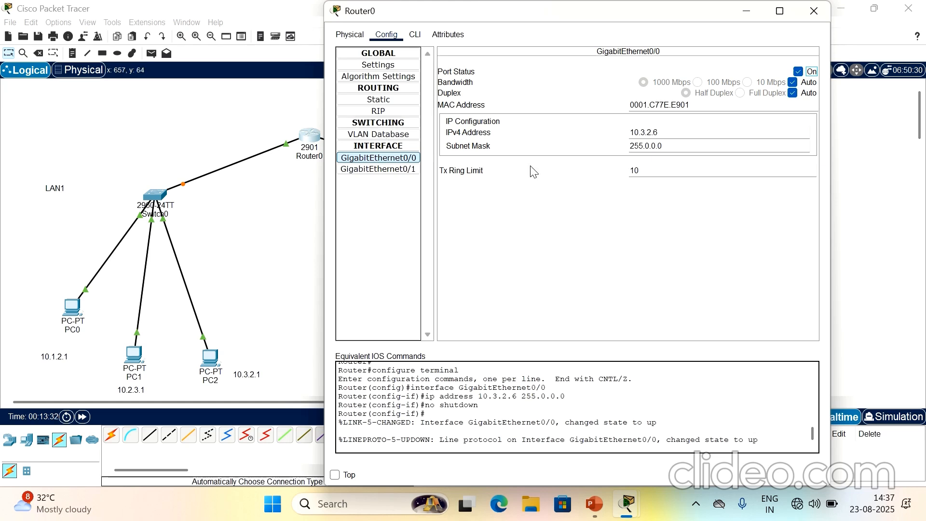
click(811, 11)
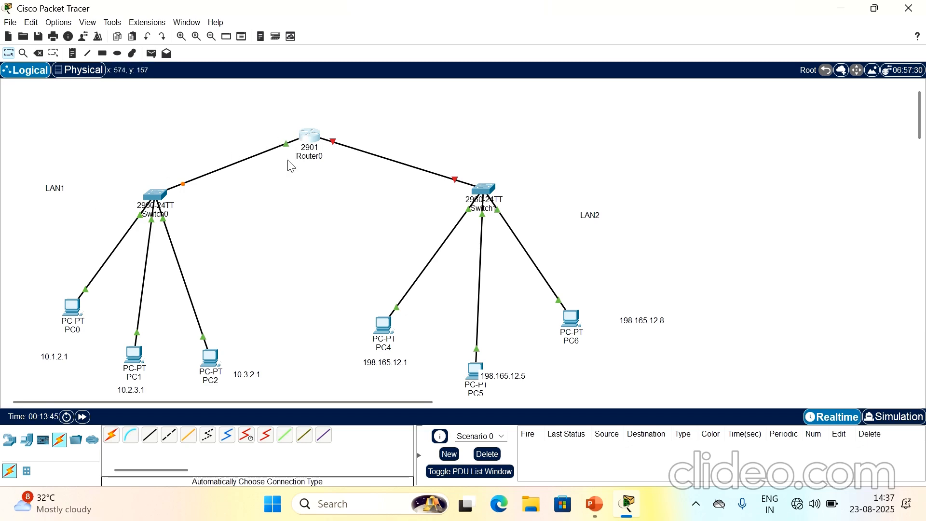
Set PC0's IPv4 default gateway to the router's LAN1 address 10.3.2.6.
click(74, 309)
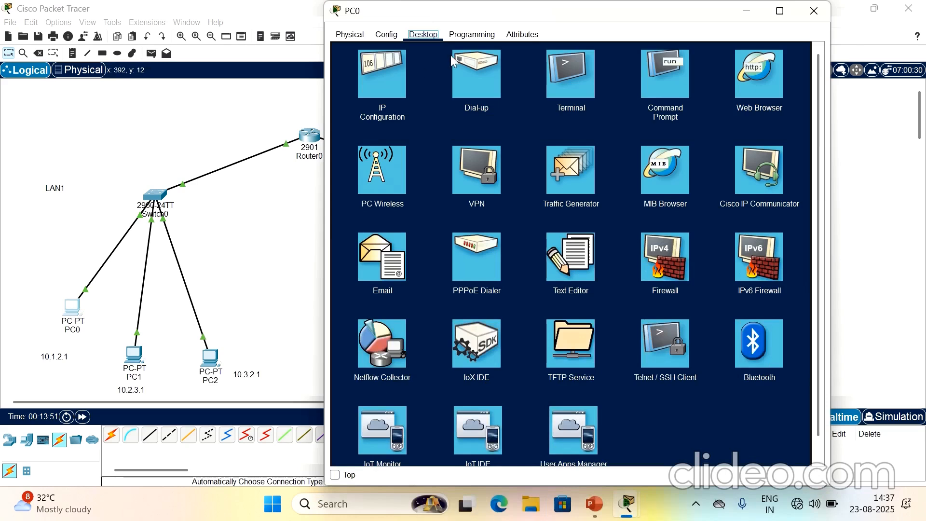
click(381, 87)
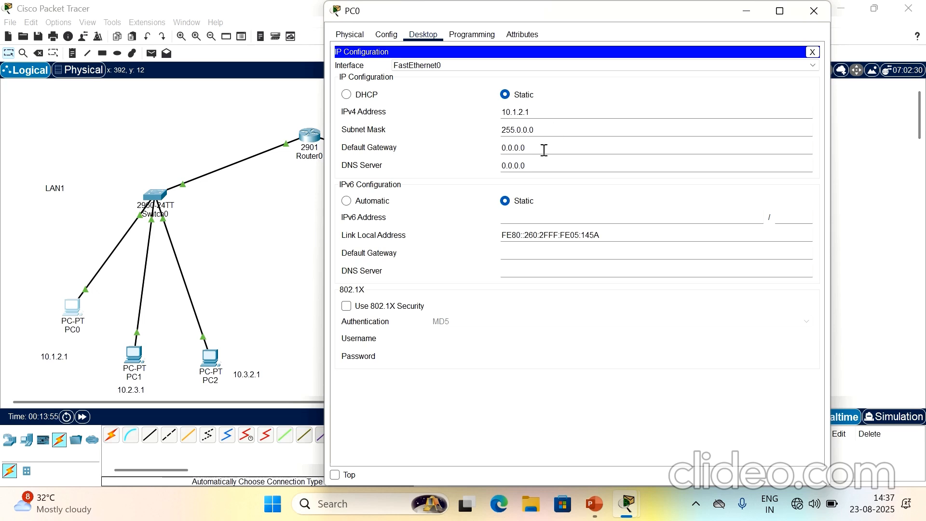
drag(544, 151, 467, 166)
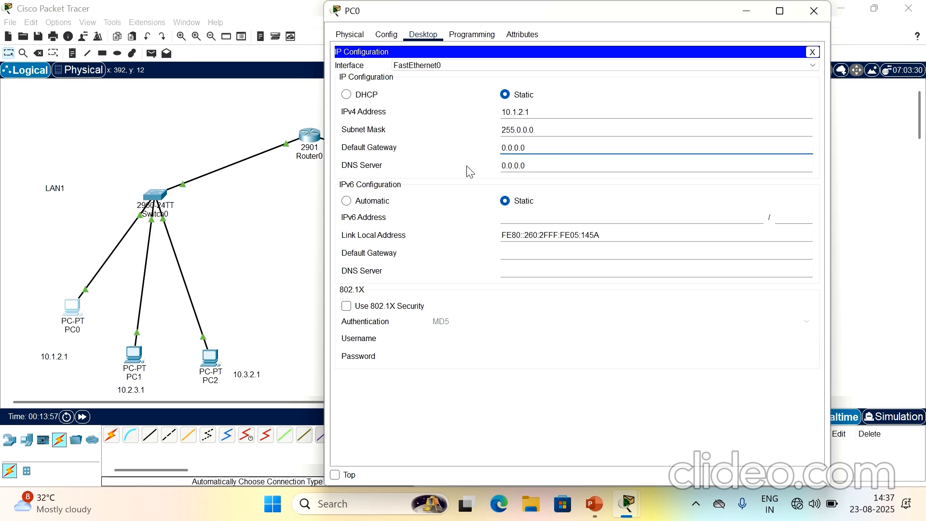
key(BackSpace)
text(10.3.2.6)
click(815, 10)
Set PC1's IPv4 default gateway to the router's LAN1 address 10.3.2.6.
click(135, 355)
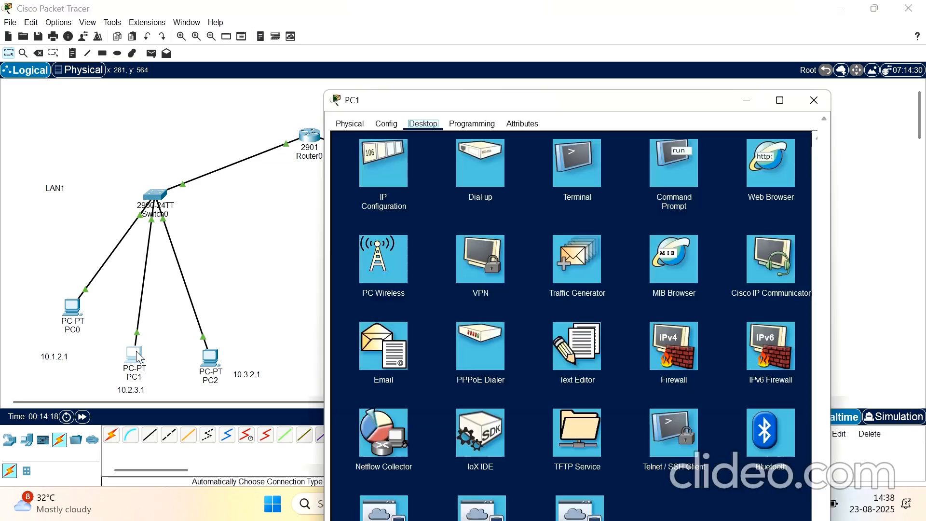
click(390, 92)
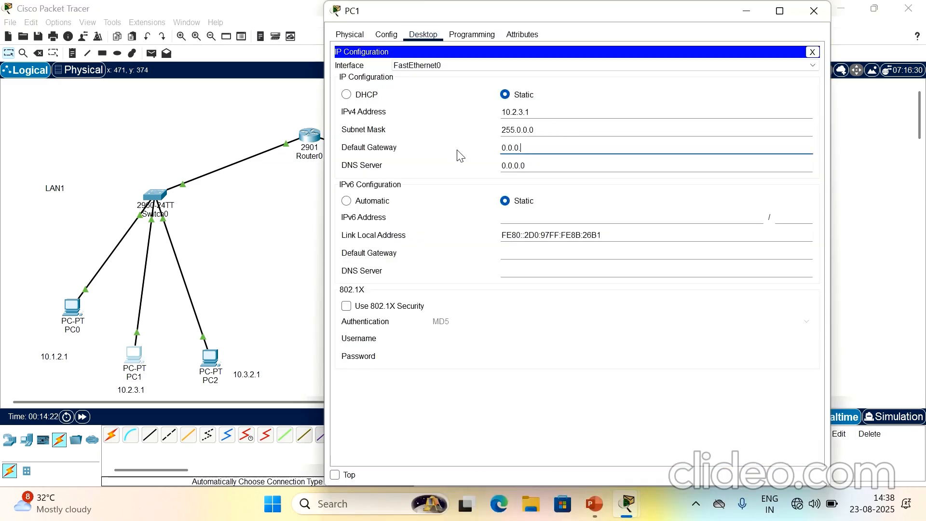
key(ctrl+v)
click(821, 13)
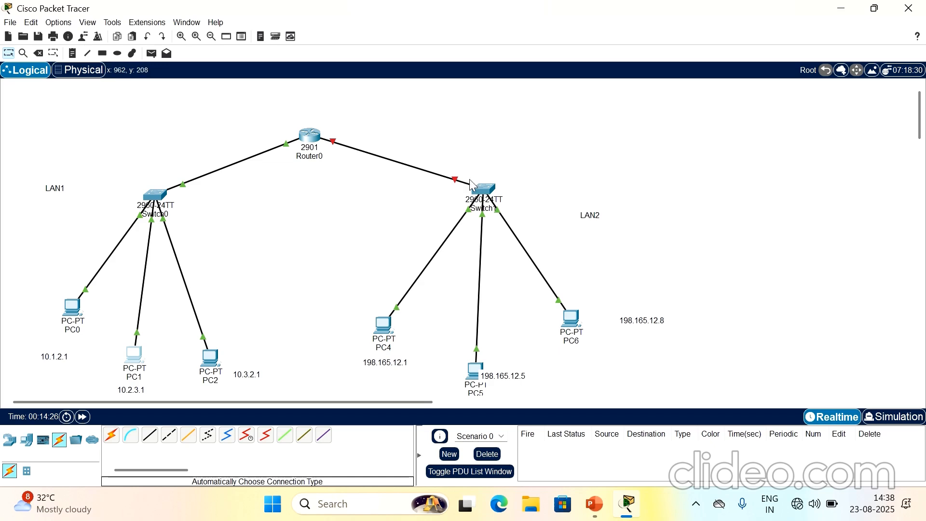
Set PC2's IPv4 default gateway to the router's LAN1 address 10.3.2.6.
click(211, 358)
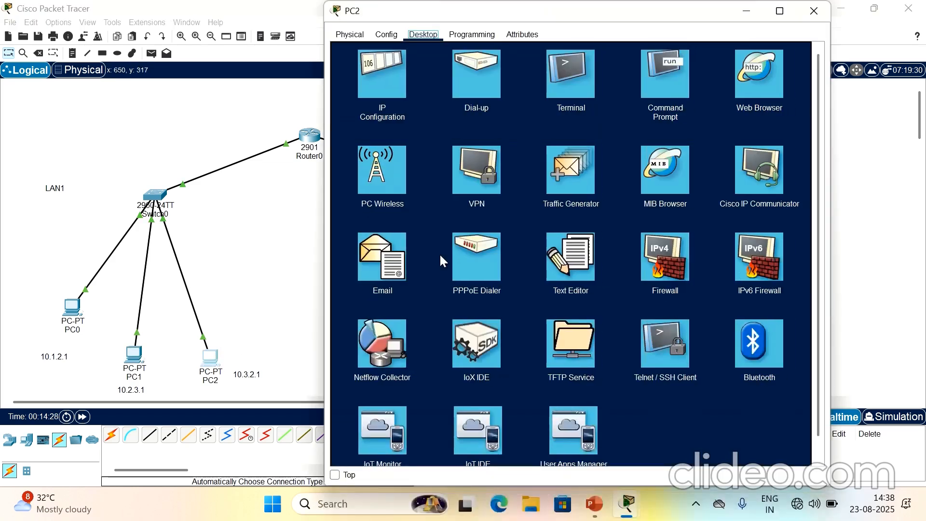
click(381, 61)
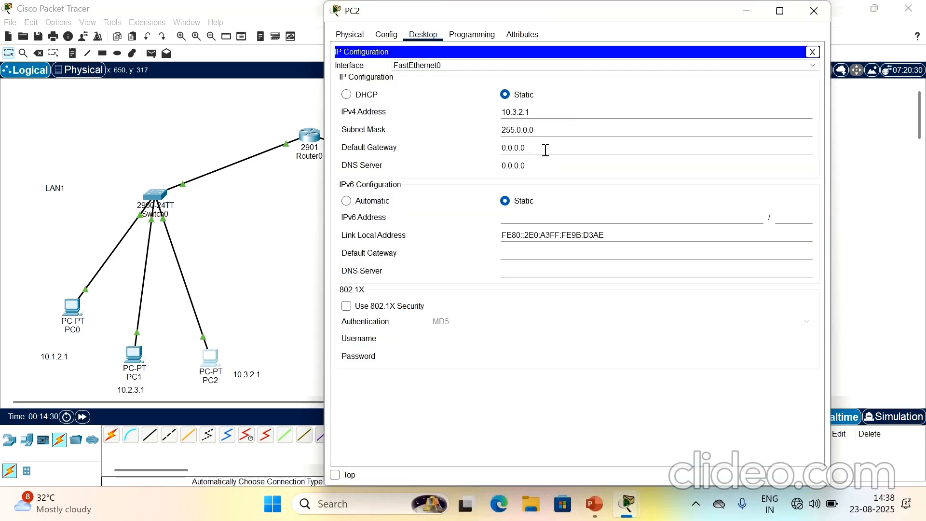
key(BackSpace)
key(BackSpace)
key(BackSpace)
text(10.3.2.6)
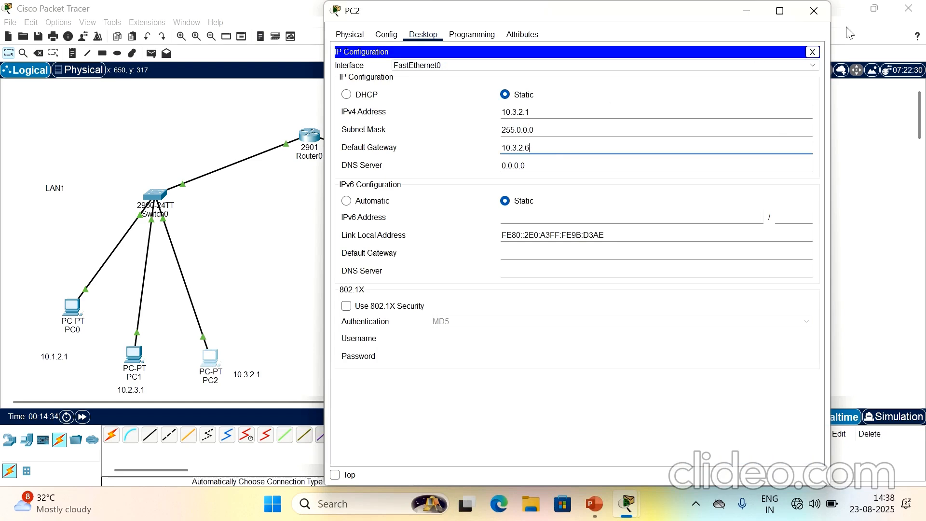
click(815, 10)
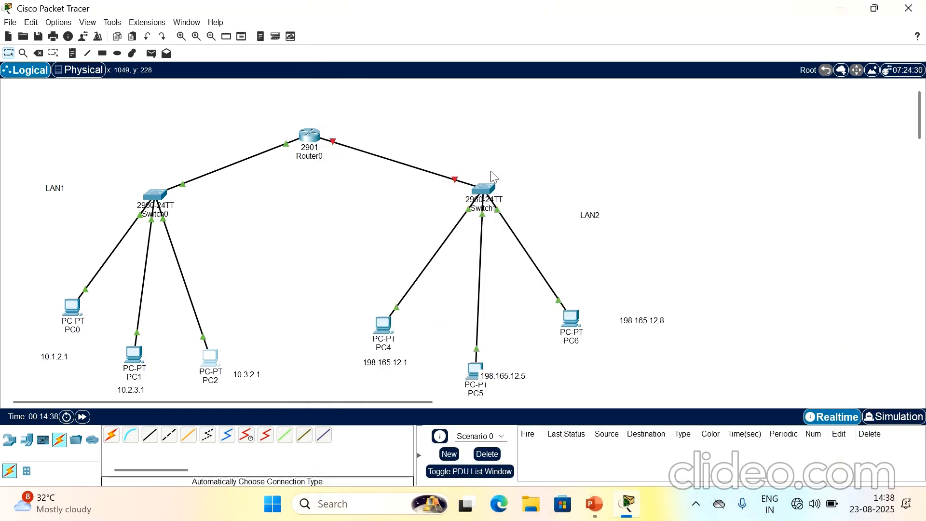
Assign Router0's GigabitEthernet0/1 interface the IPv4 address 198.165.12.9 with the default subnet mask 255.255.255.0 and turn the port on.
click(307, 137)
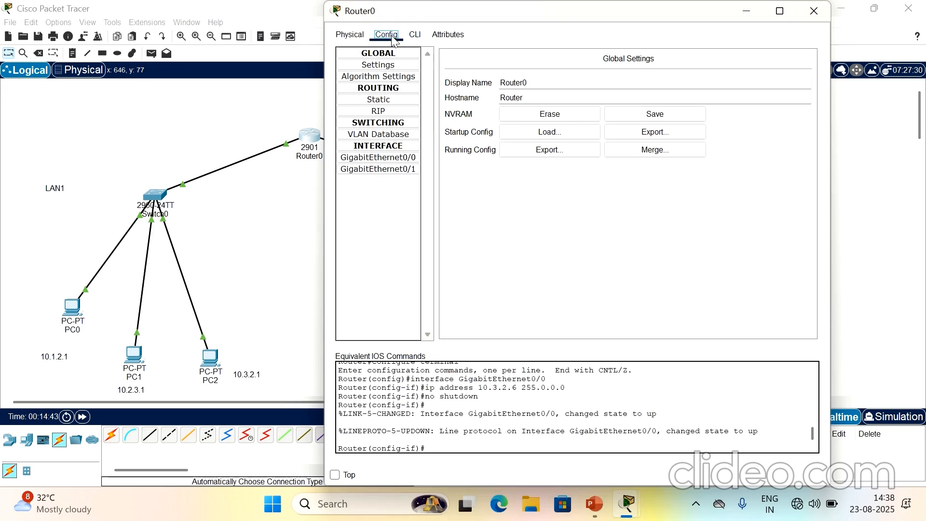
click(394, 170)
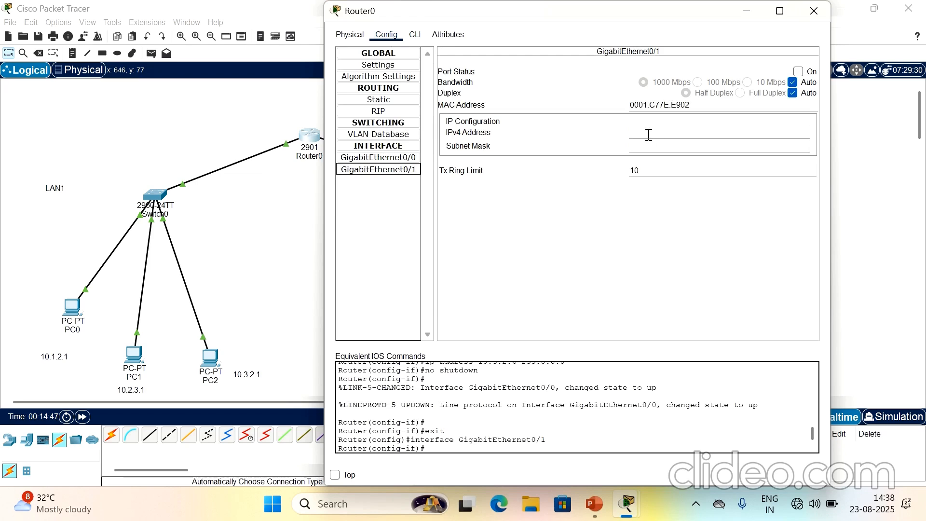
click(582, 32)
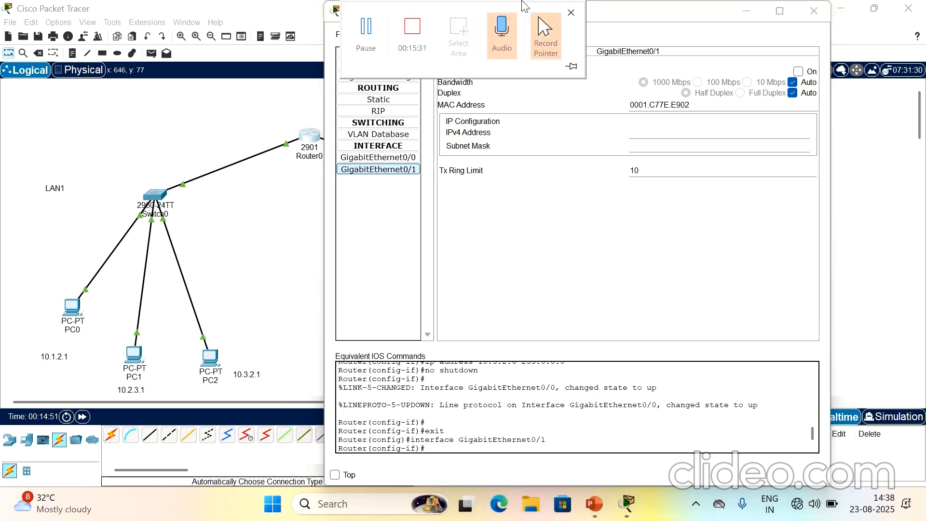
drag(622, 18, 289, 41)
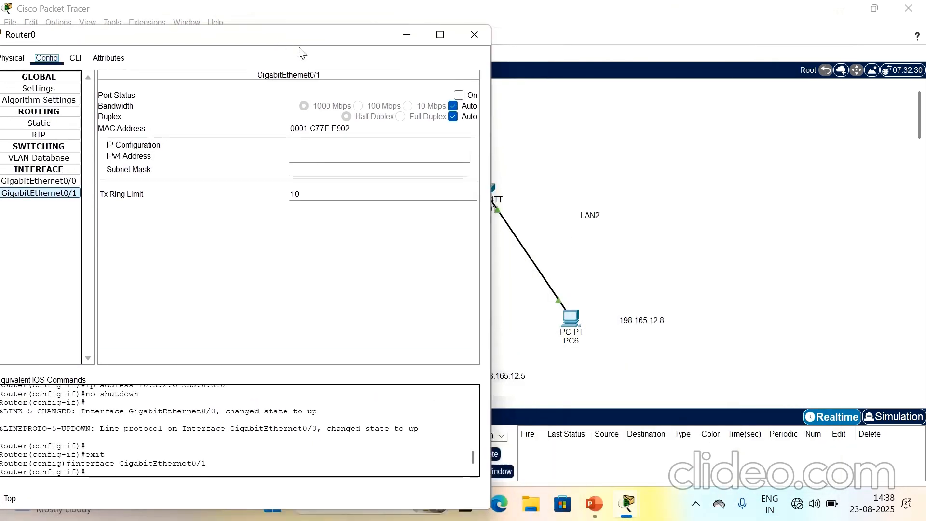
click(328, 155)
text(198.165.12.9)
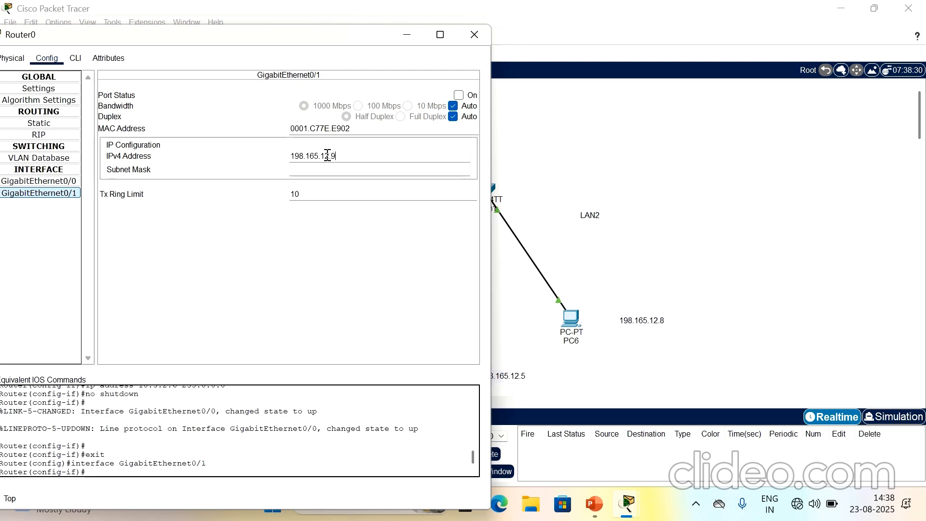
key(Tab)
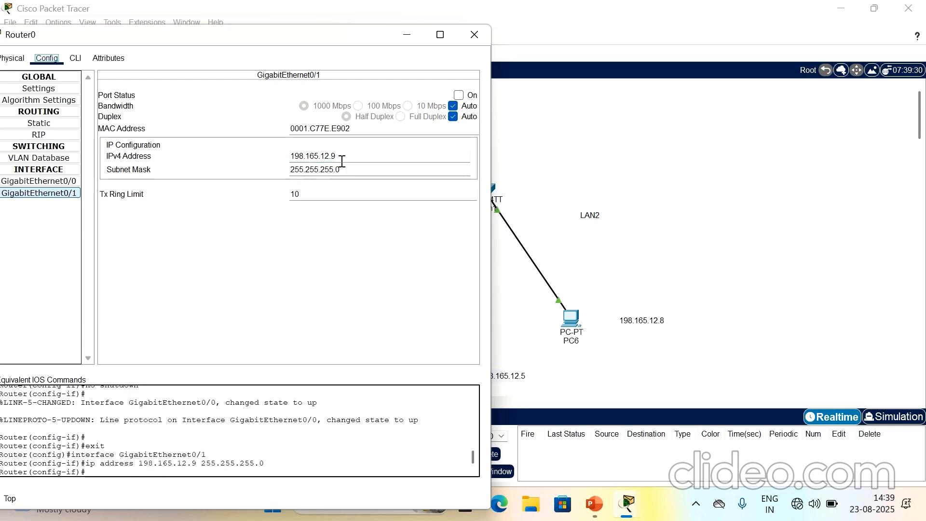
drag(342, 161, 289, 156)
key(ctrl+c)
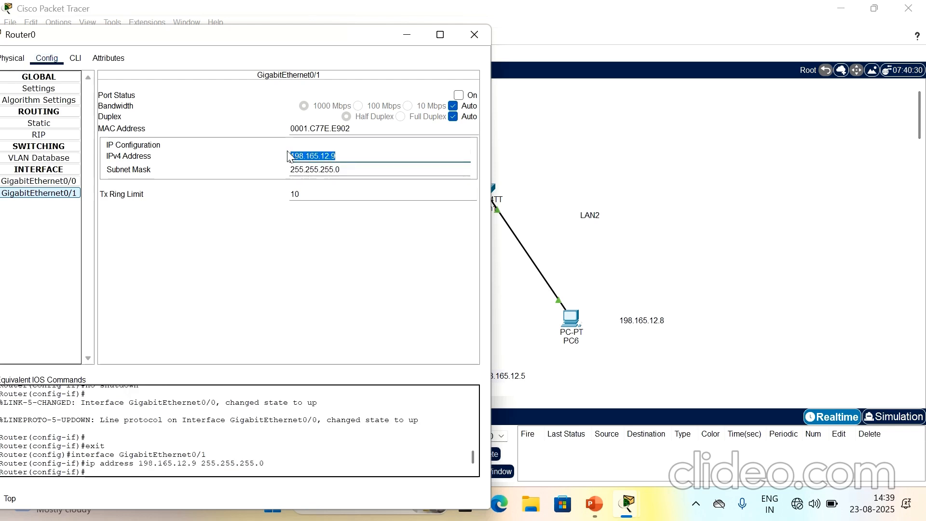
click(459, 95)
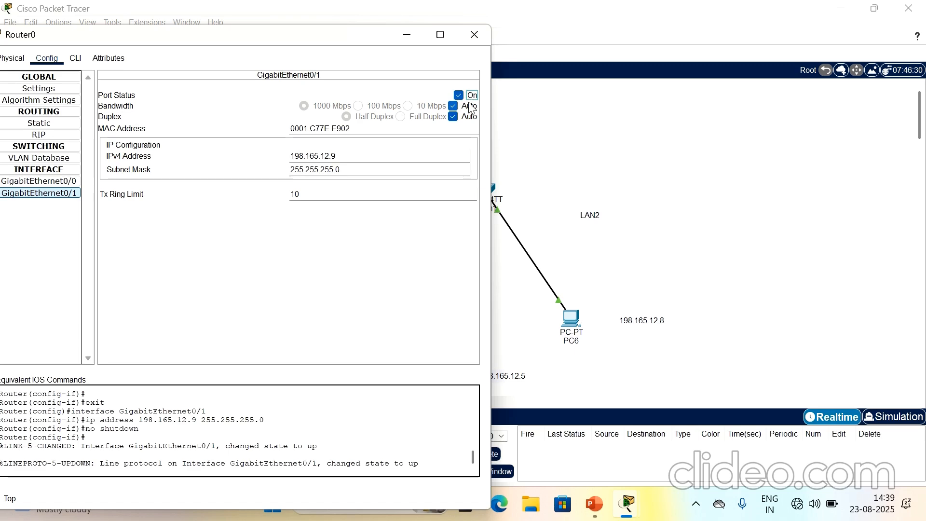
click(475, 35)
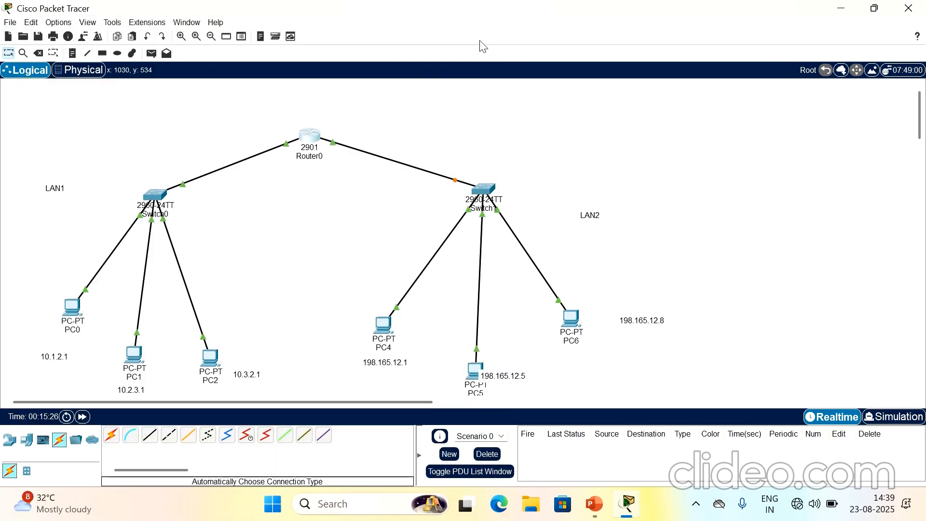
Set PC4's IPv4 default gateway to the router's LAN2 address 198.165.12.9.
click(384, 326)
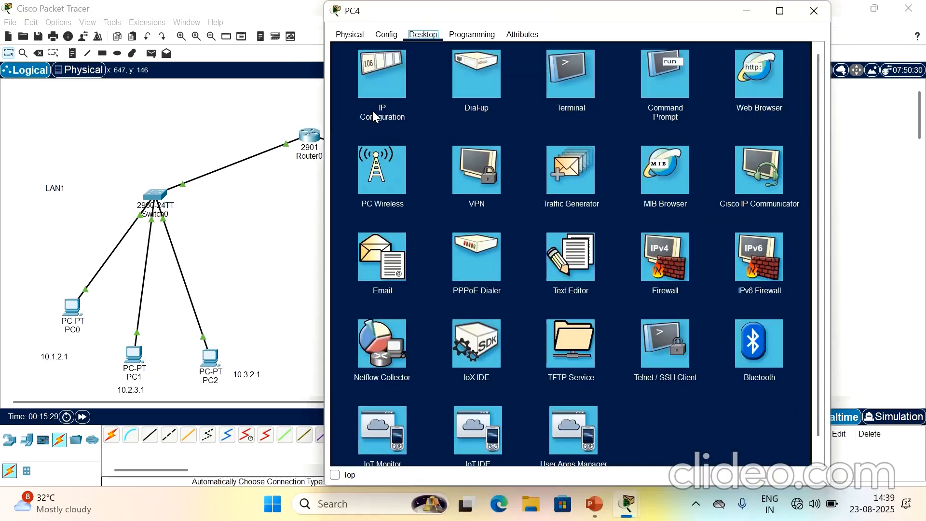
click(392, 79)
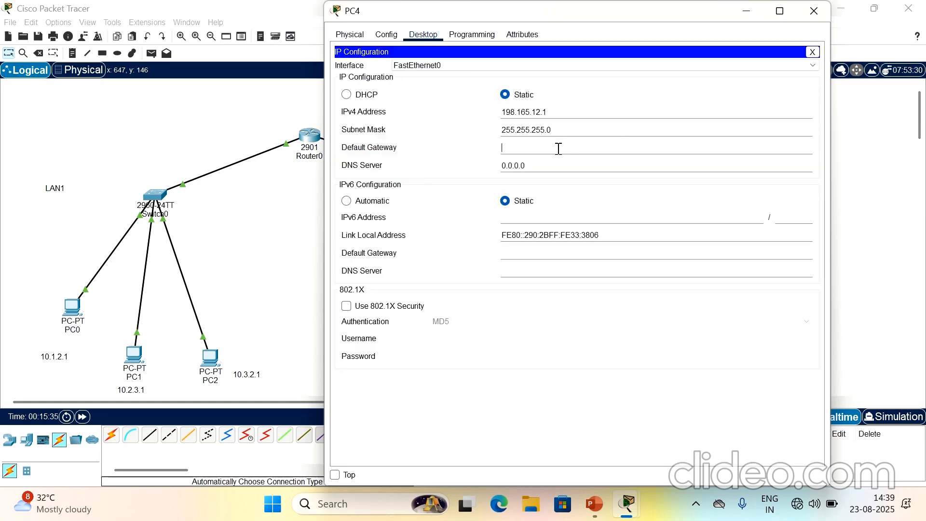
key(ctrl+v)
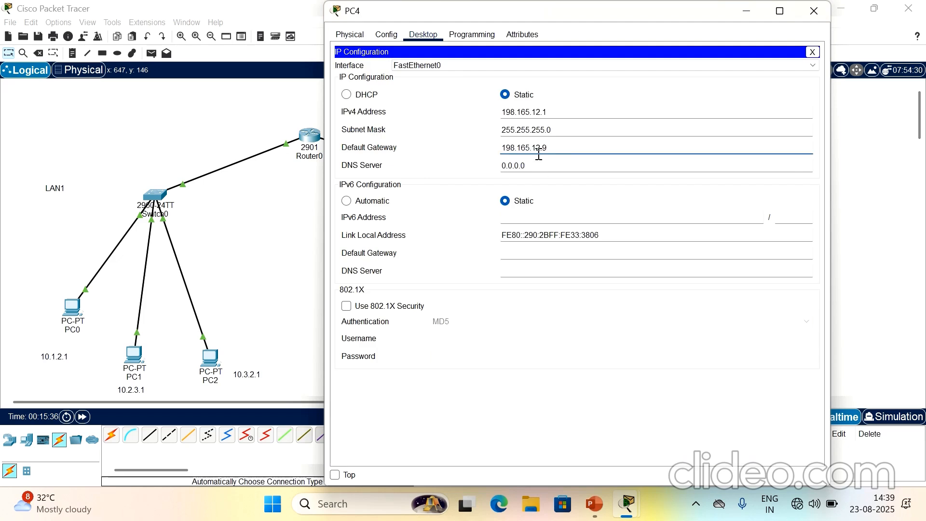
click(814, 11)
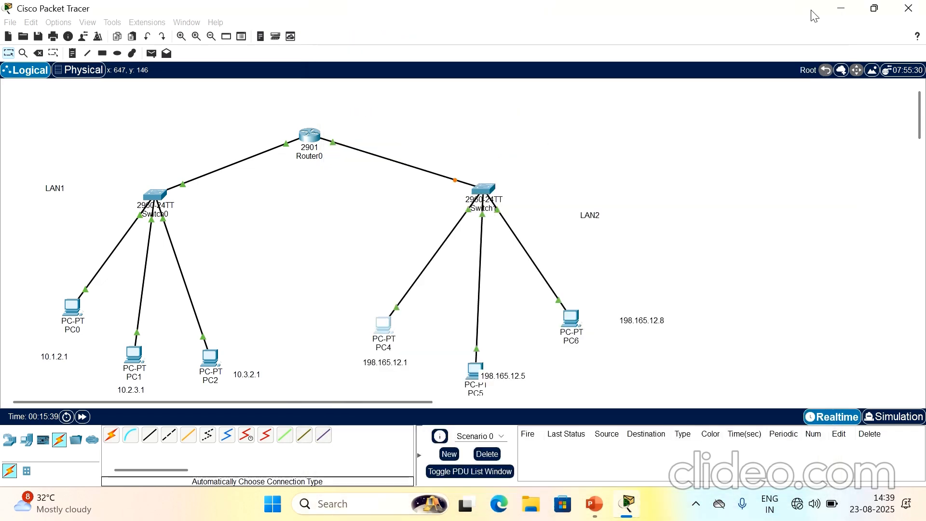
Set PC5's IPv4 default gateway to the router's LAN2 address 198.165.12.9.
click(475, 372)
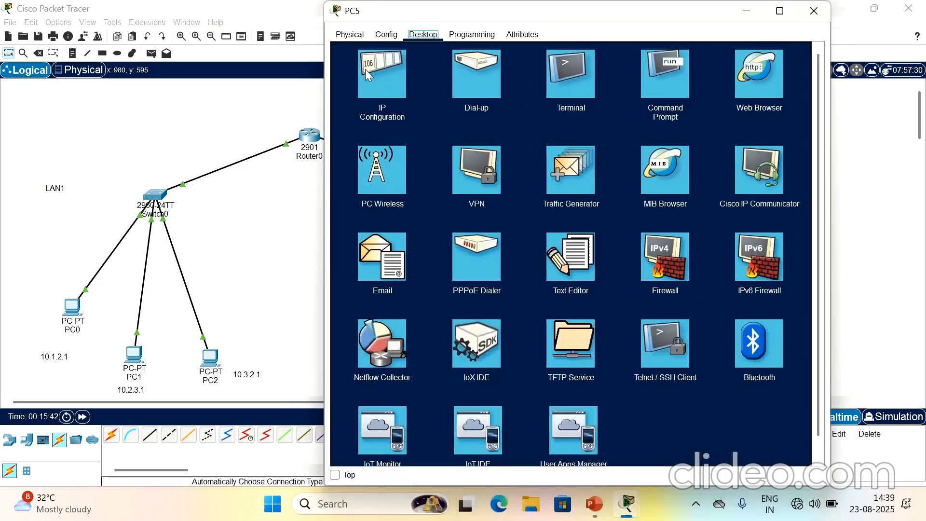
click(365, 69)
click(535, 152)
key(BackSpace)
key(BackSpace)
text(198.165.12.9)
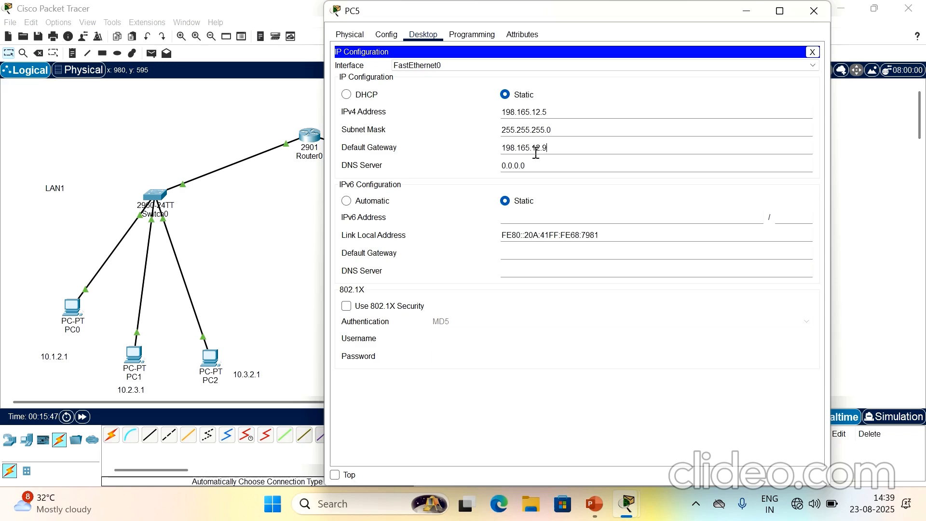
Set PC6's IPv4 default gateway to the router's LAN2 address 198.165.12.9.
click(811, 8)
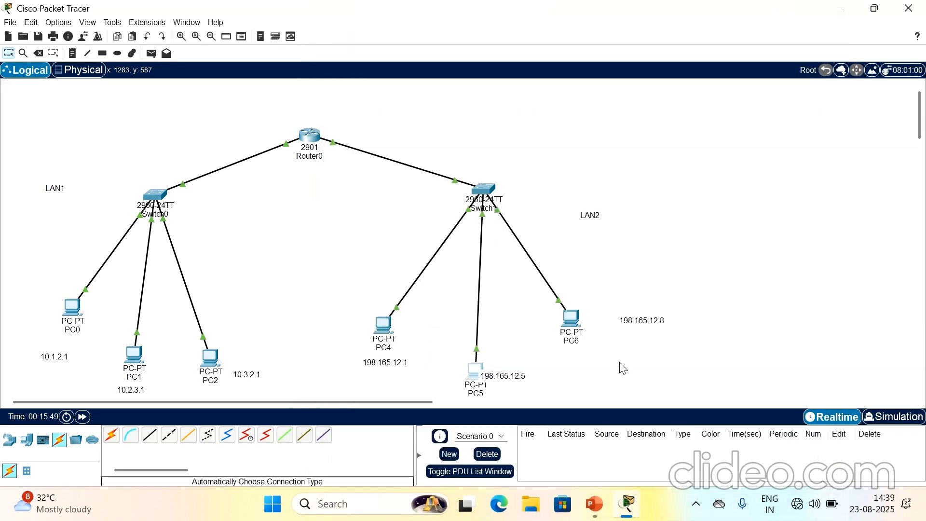
click(571, 318)
click(388, 86)
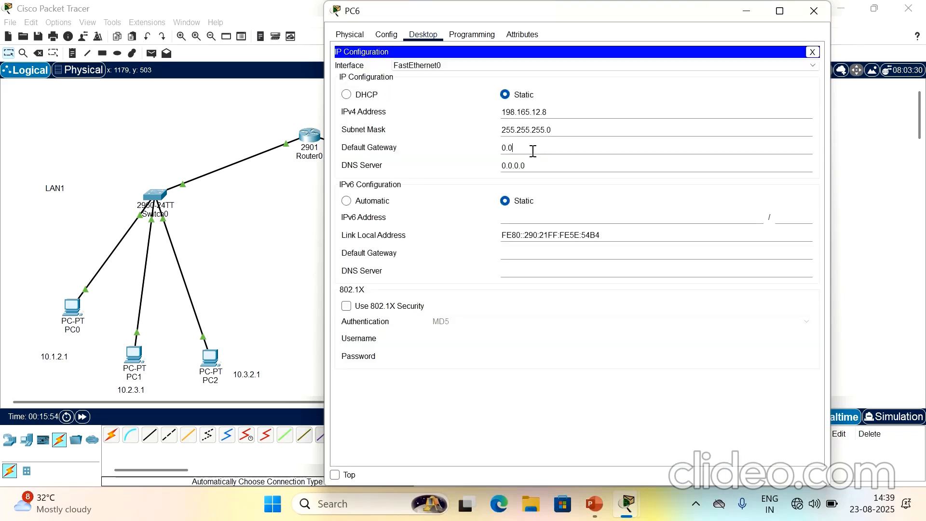
key(BackSpace)
text(198.165.12.9)
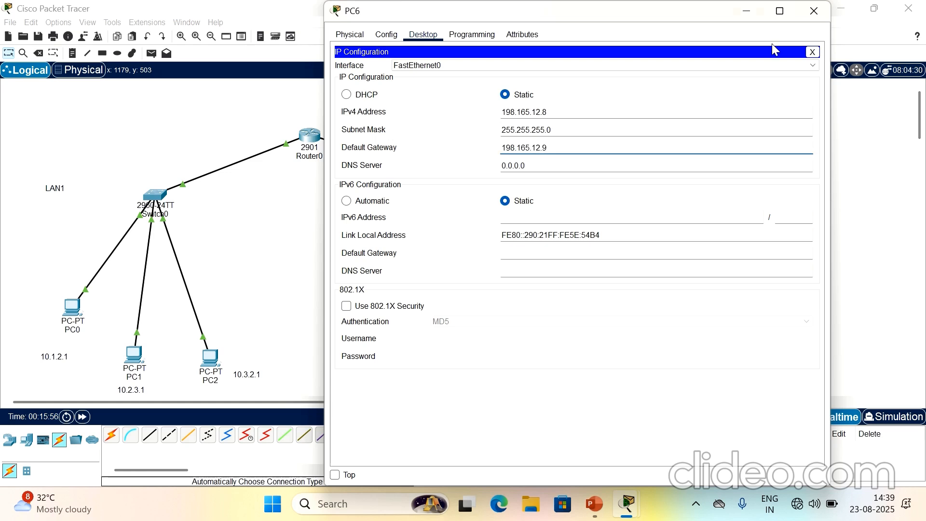
click(813, 10)
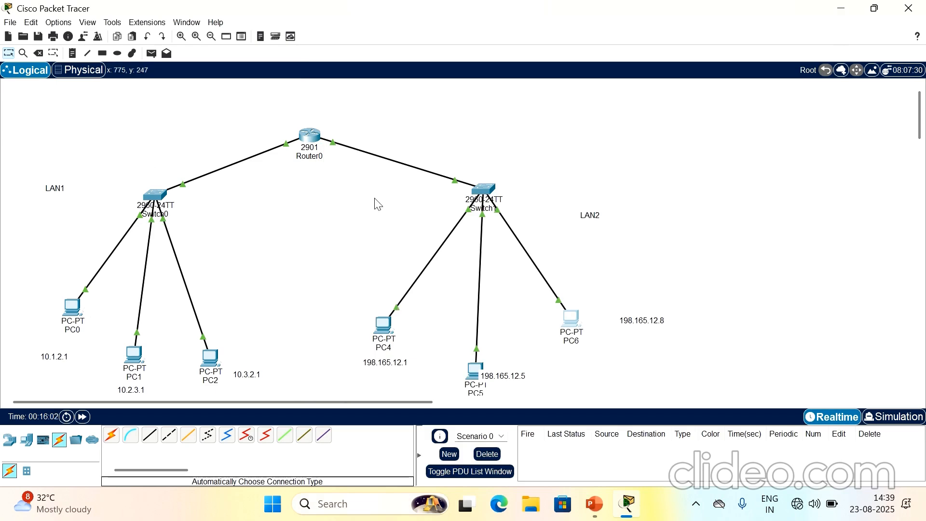
From PC0's command prompt, ping PC2 at 10.3.2.1 and PC1 at 10.2.3.1 to test connectivity within LAN1.
mouse_move(85, 303)
click(71, 307)
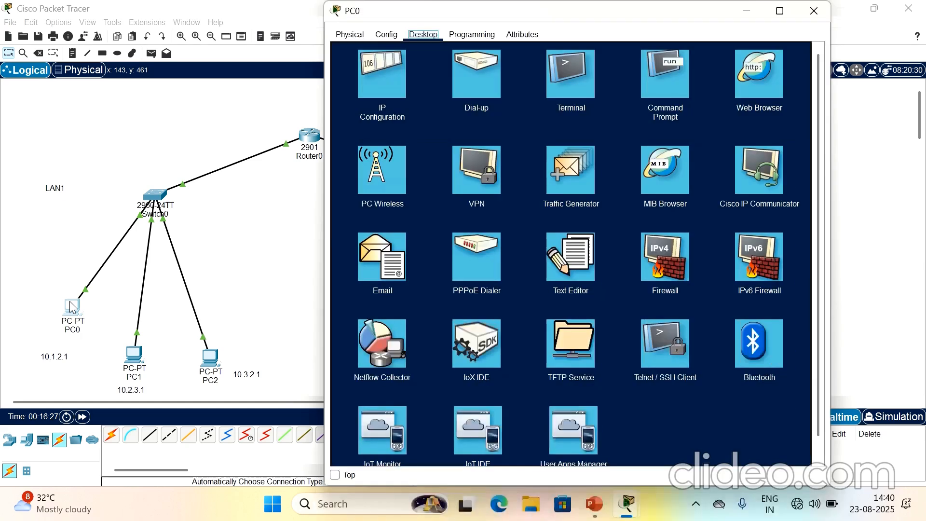
click(662, 79)
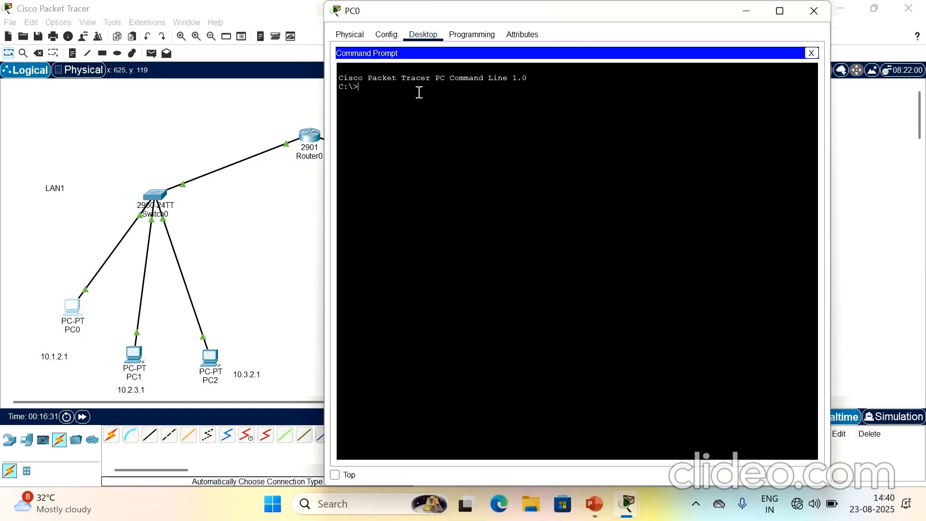
text(ping 1)
text(0.3.2.1)
key(Return)
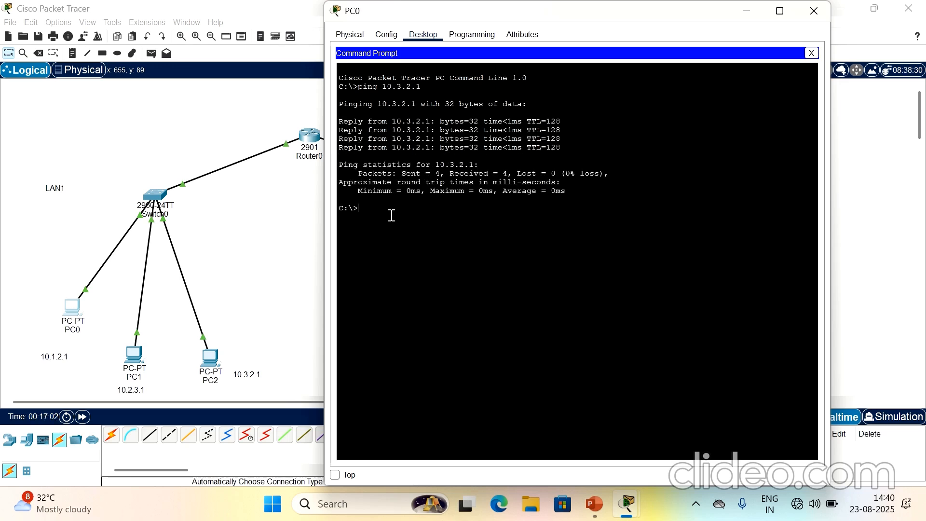
text(ing 10.2.3.1)
key(Return)
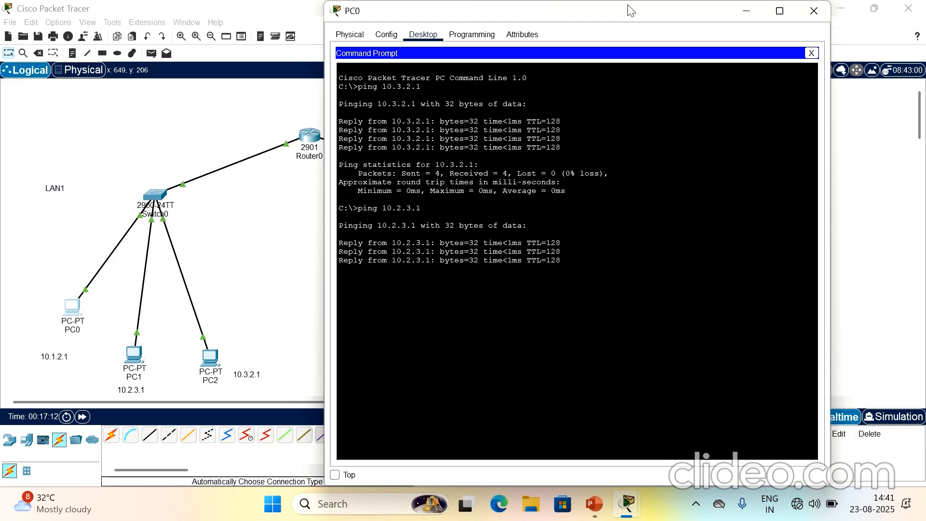
Ping PC5 at 198.165.12.5 from PC0's command prompt to test connectivity across the router to LAN2.
drag(491, 3, 278, 9)
text(ping 198)
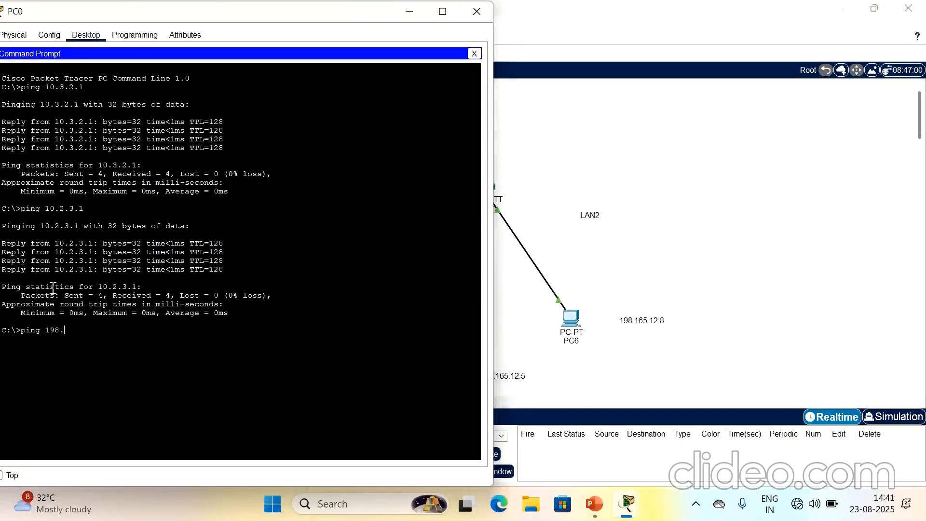
text(.16)
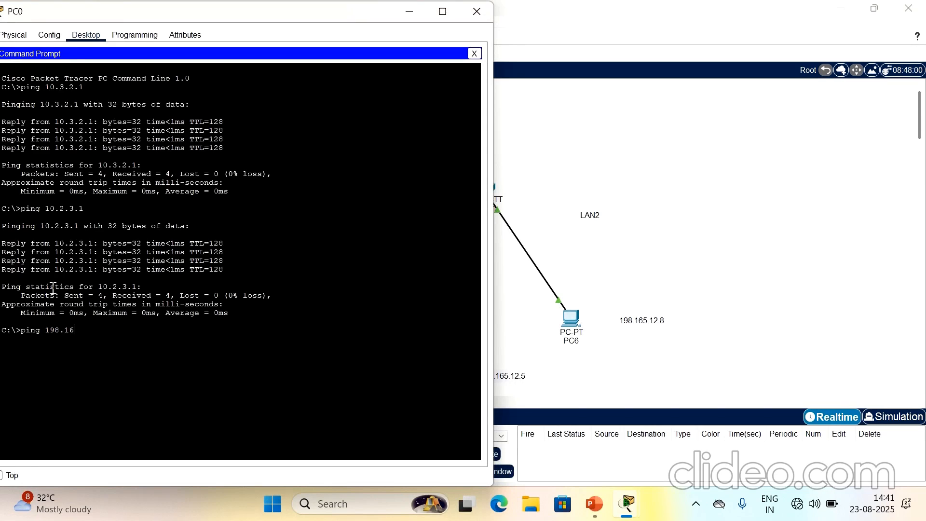
text(5.12.5)
drag(285, 12, 497, 2)
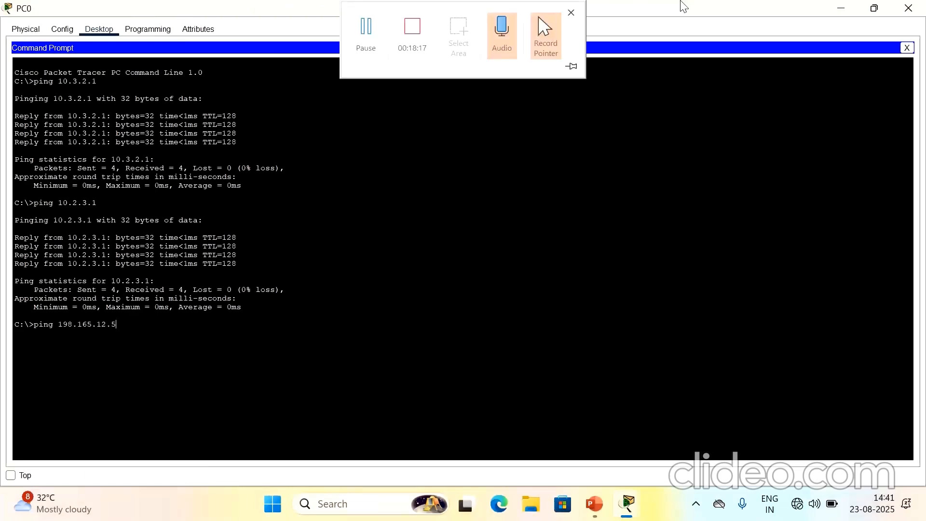
click(875, 9)
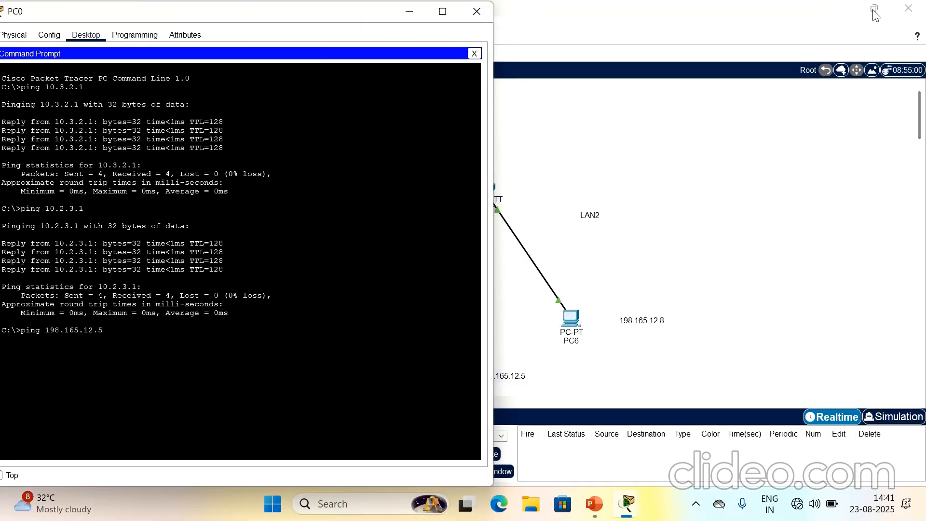
drag(353, 16, 396, 47)
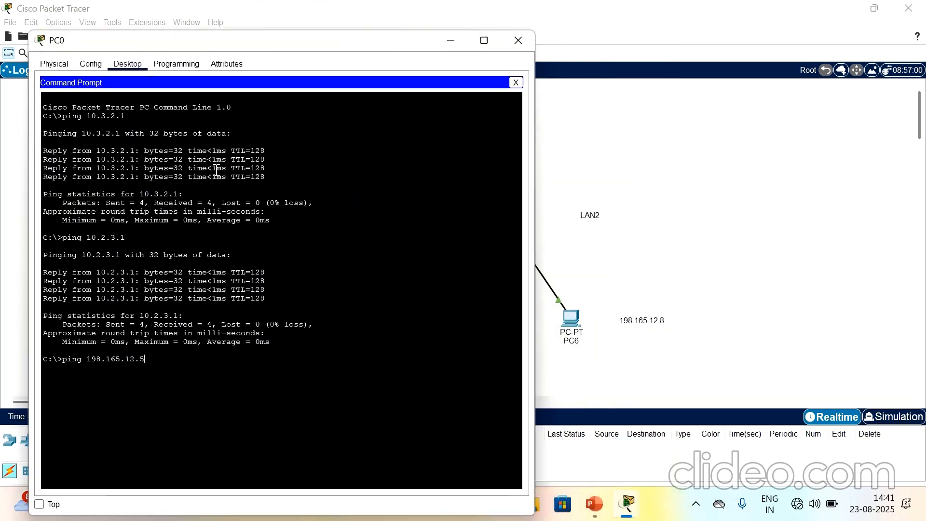
key(Return)
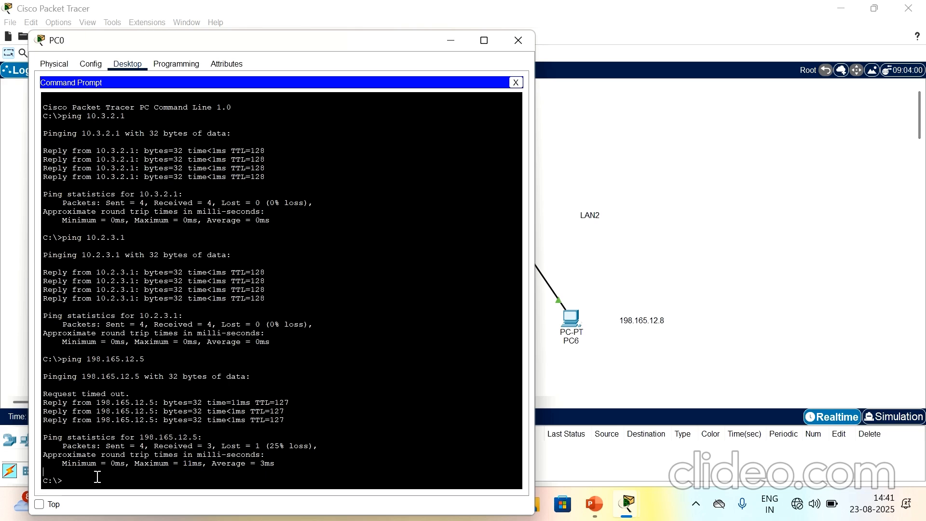
Repeat the ping from PC0 to 198.165.12.5 and close PC0's window.
text(ping 198.165.12.5)
key(Return)
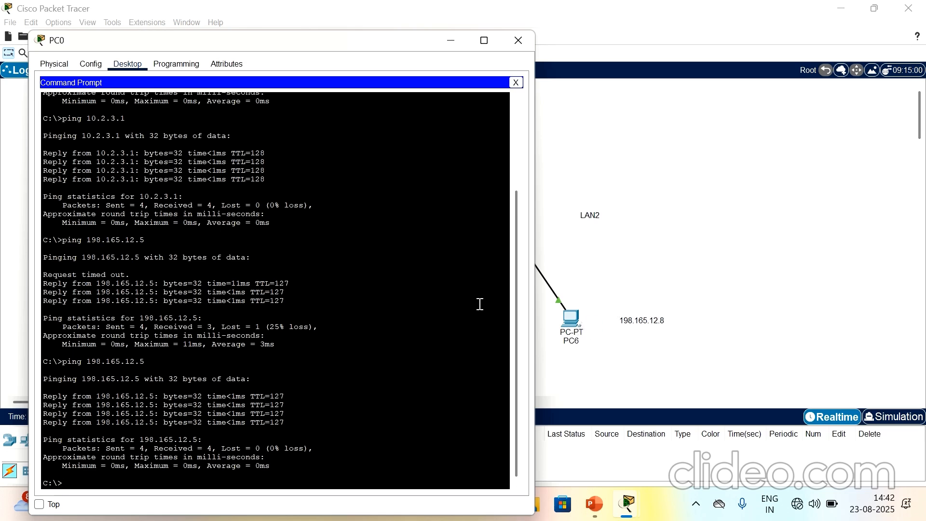
click(523, 41)
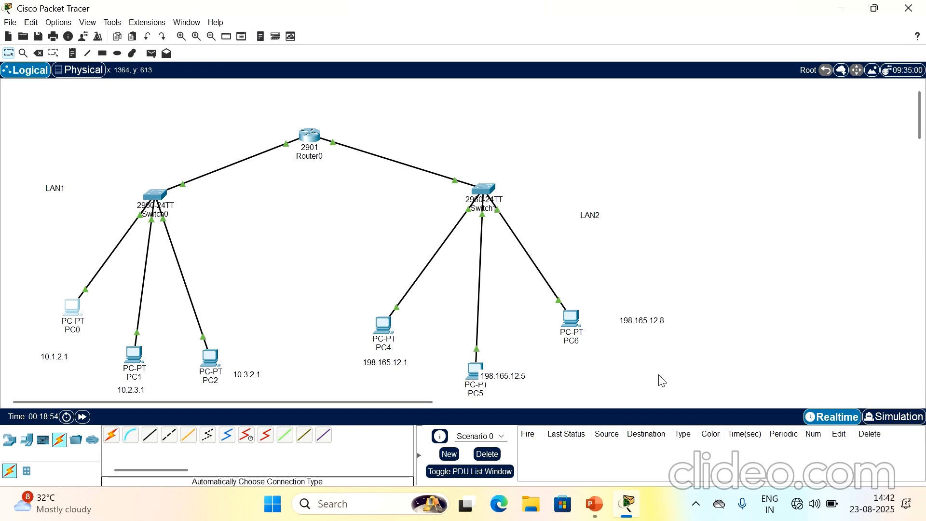
Switch to Simulation mode and play the transmission of a simple PDU from PC0 to PC6.
click(900, 416)
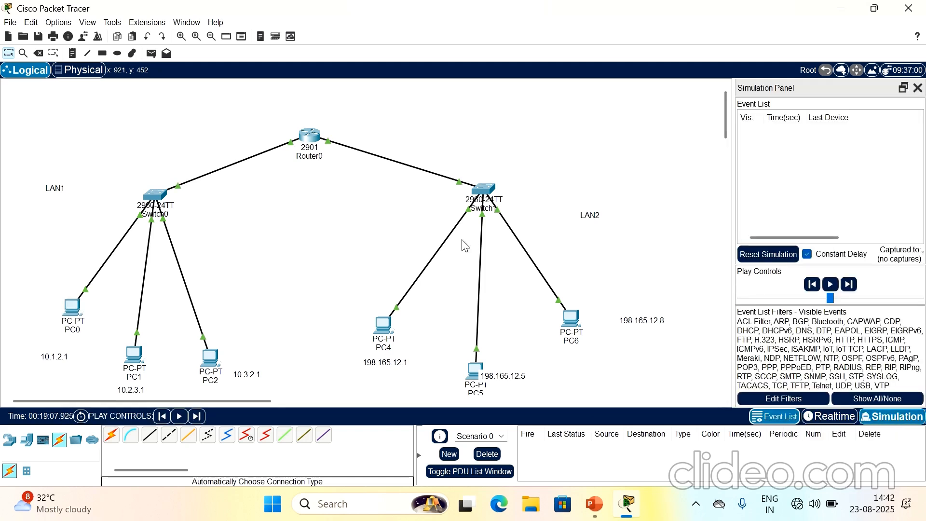
click(151, 54)
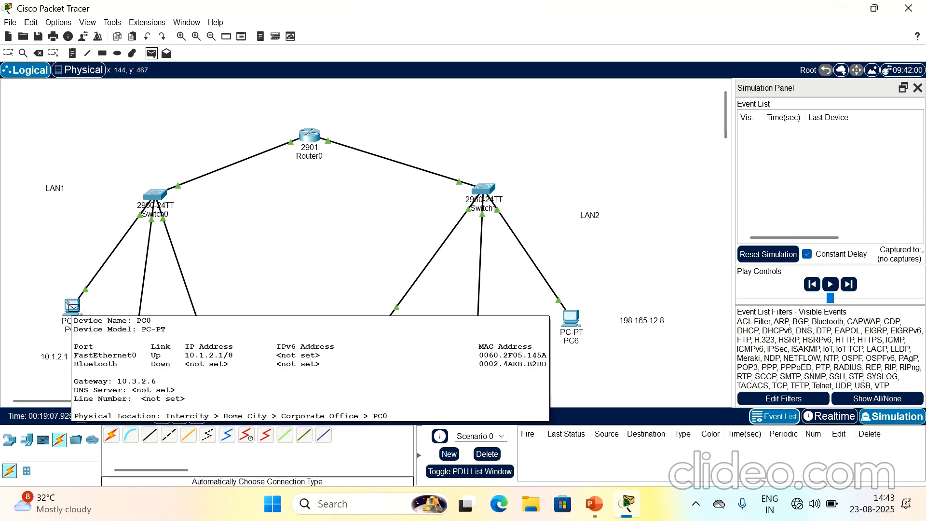
click(70, 304)
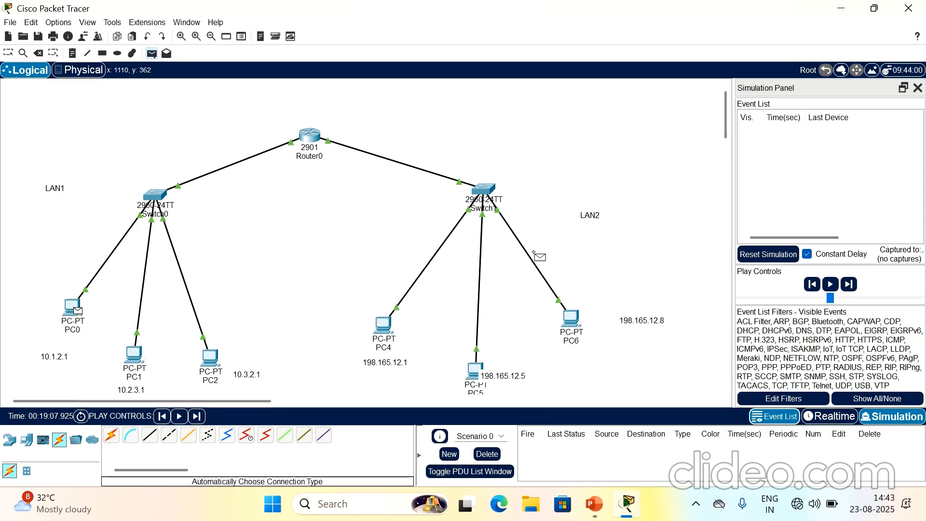
click(565, 317)
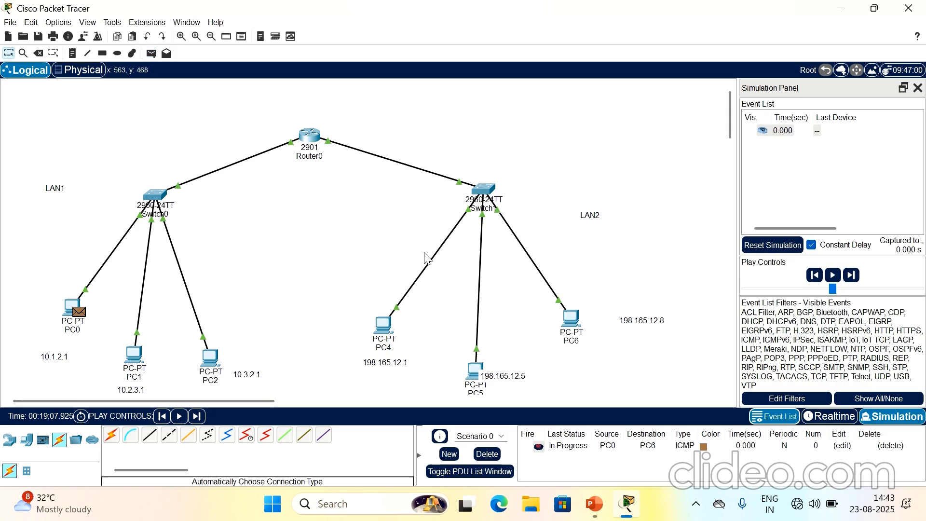
click(834, 275)
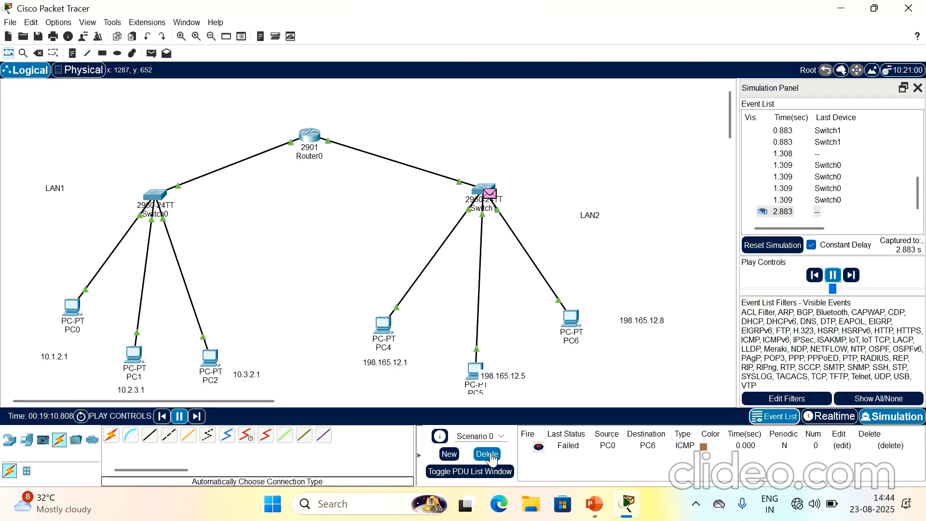
Delete the current PDU scenario, then add a new simple PDU from PC0 to PC6 and play its simulation.
click(489, 455)
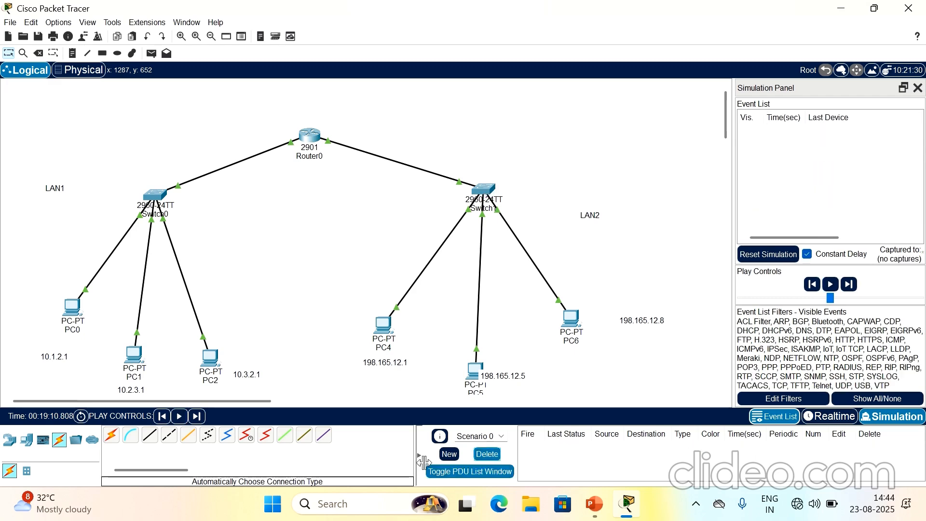
click(150, 54)
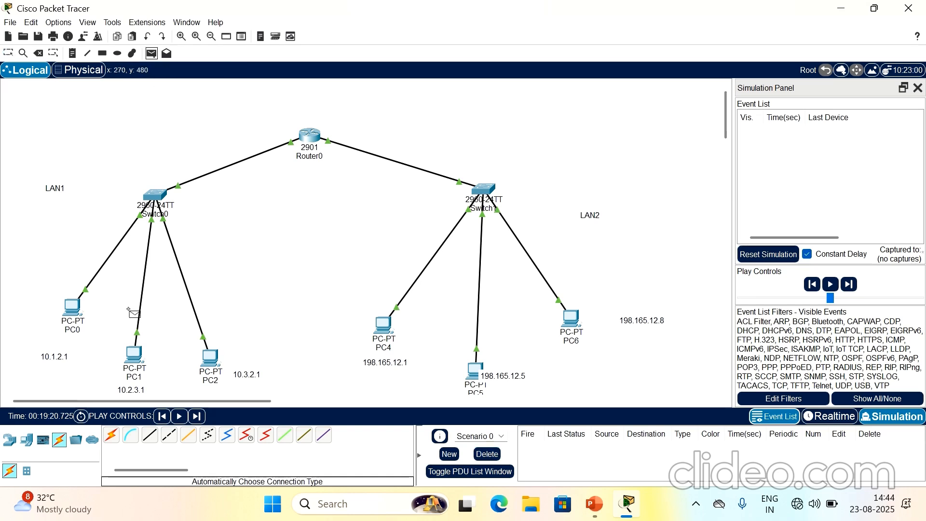
click(69, 309)
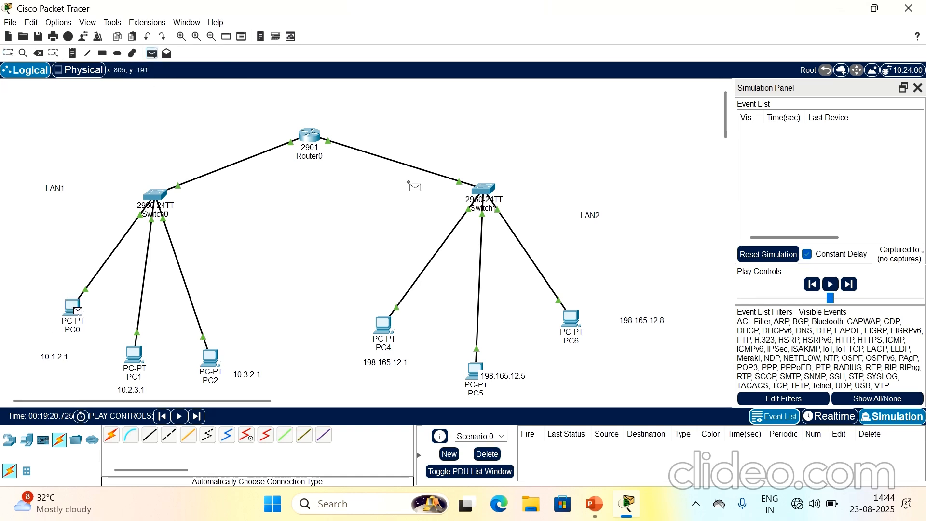
click(560, 313)
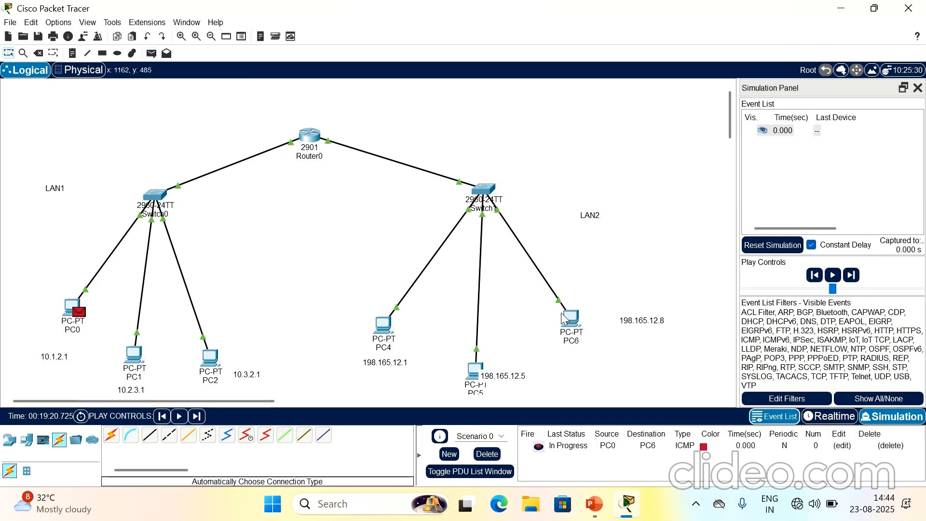
click(180, 416)
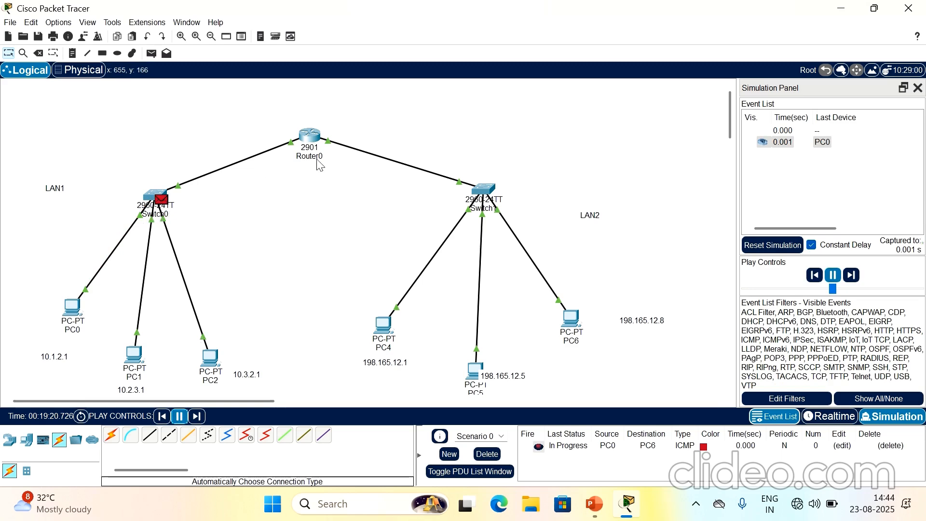
mouse_move(318, 164)
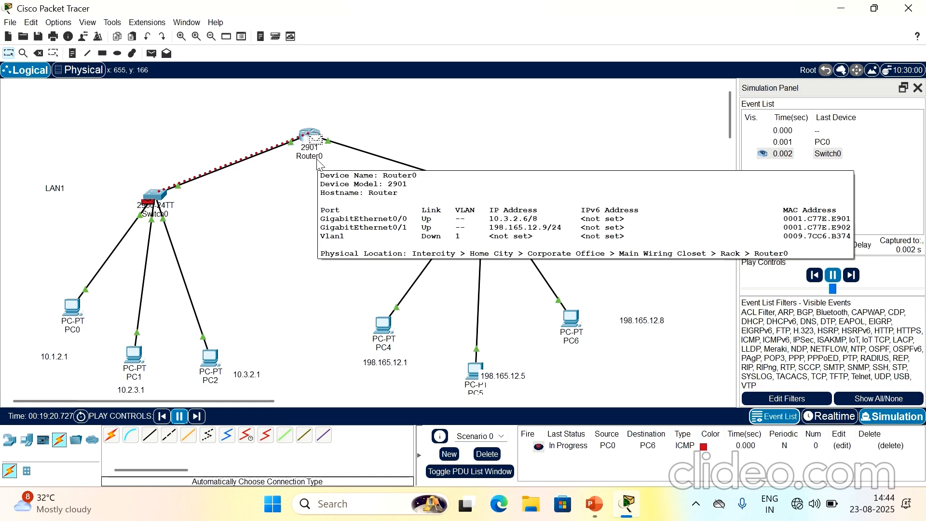